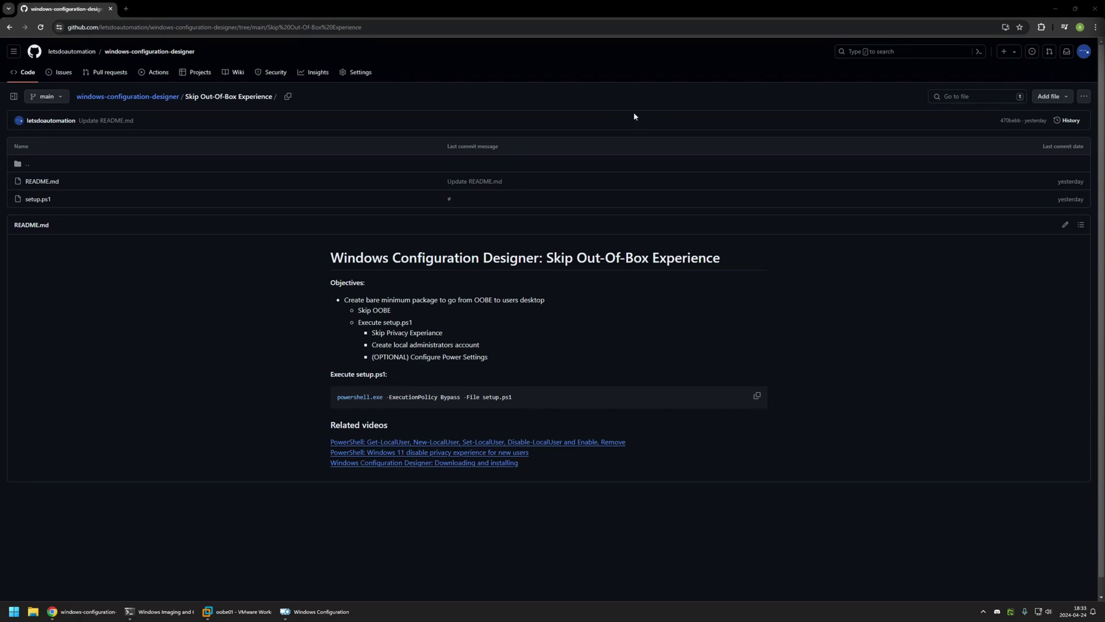
# Highlight the README objectives: Skip OOBE, Skip Privacy Experience, local administrators account, optional power settings.
pyautogui.moveTo(515, 366); pyautogui.dragTo(412, 323)
pyautogui.click(412, 312)
pyautogui.click(385, 323)
pyautogui.doubleClick(369, 322)
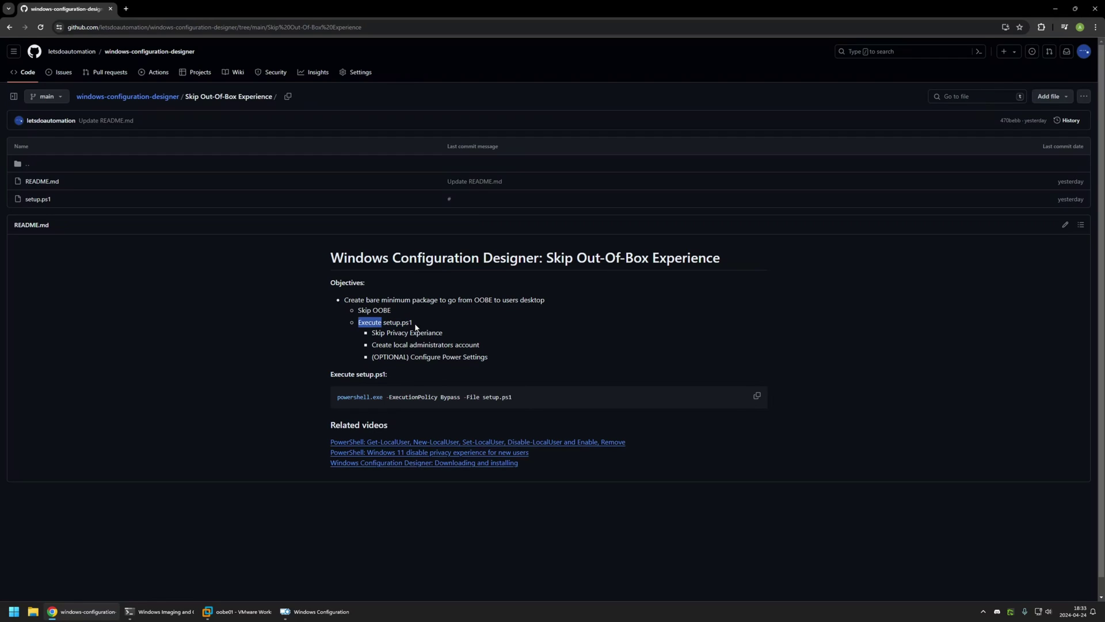
pyautogui.click(415, 321)
pyautogui.moveTo(385, 332); pyautogui.dragTo(445, 336)
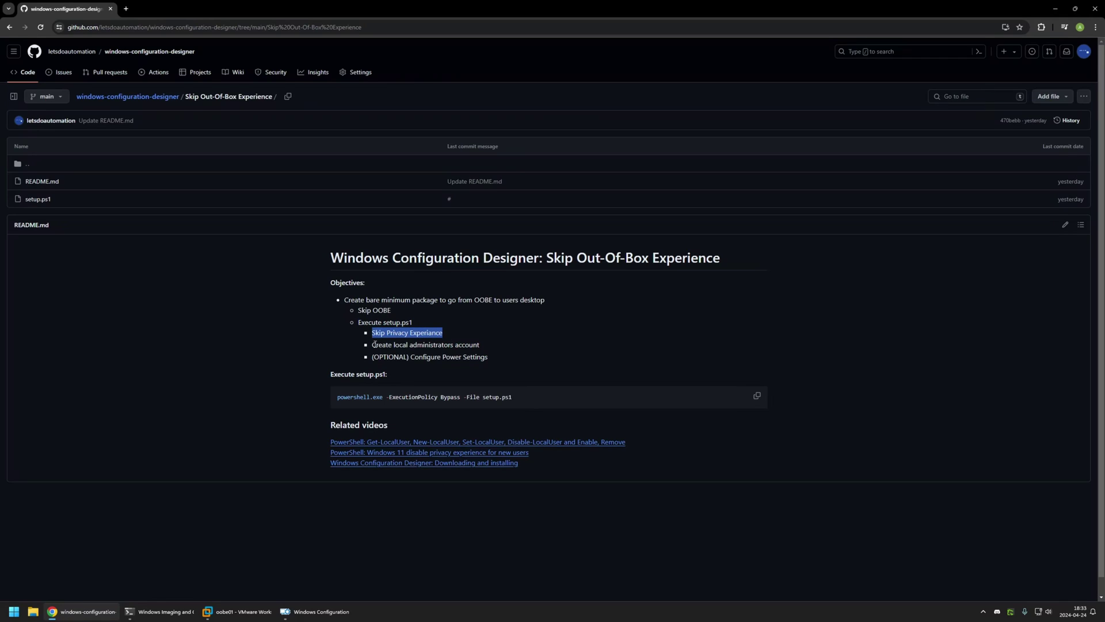
pyautogui.moveTo(373, 344); pyautogui.dragTo(481, 347)
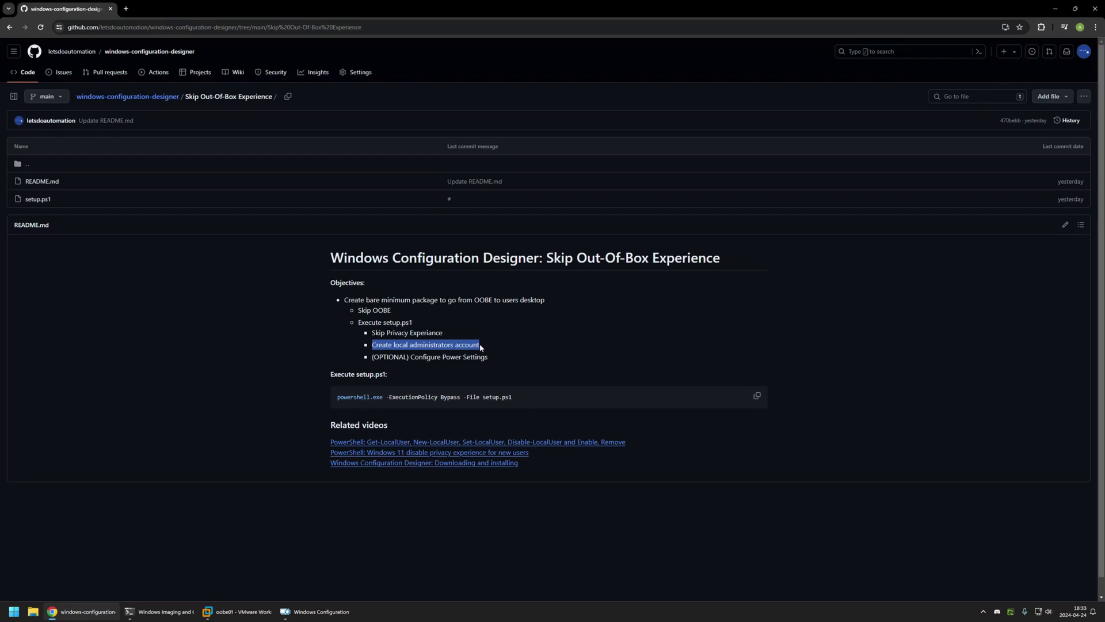
pyautogui.click(481, 347)
pyautogui.moveTo(372, 357); pyautogui.dragTo(388, 301)
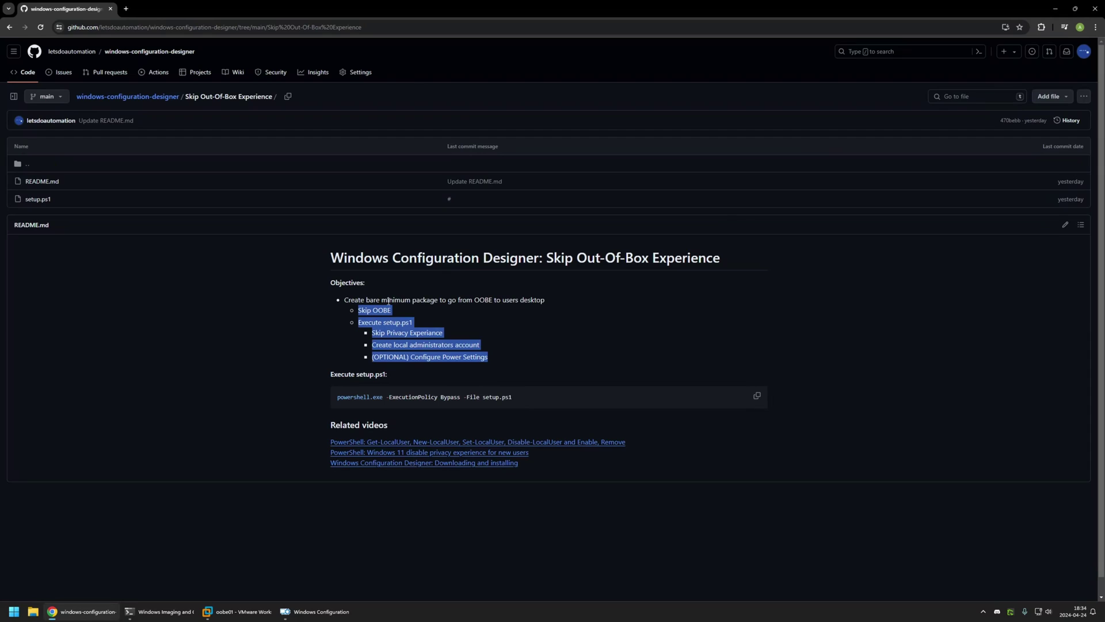
pyautogui.click(490, 357)
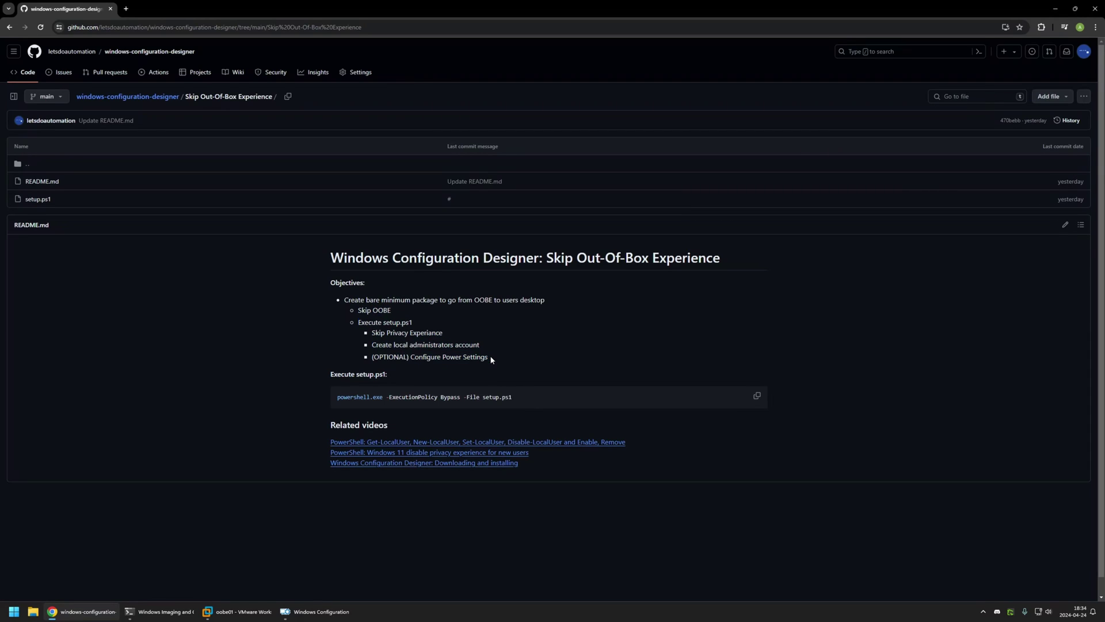
pyautogui.moveTo(479, 344); pyautogui.dragTo(409, 345)
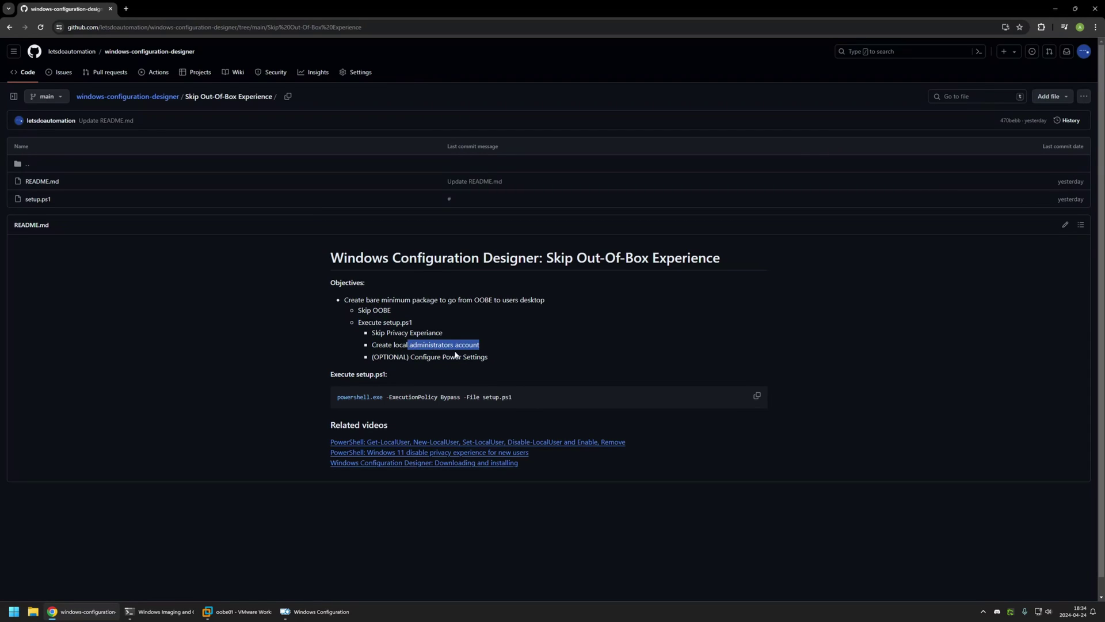
pyautogui.click(491, 358)
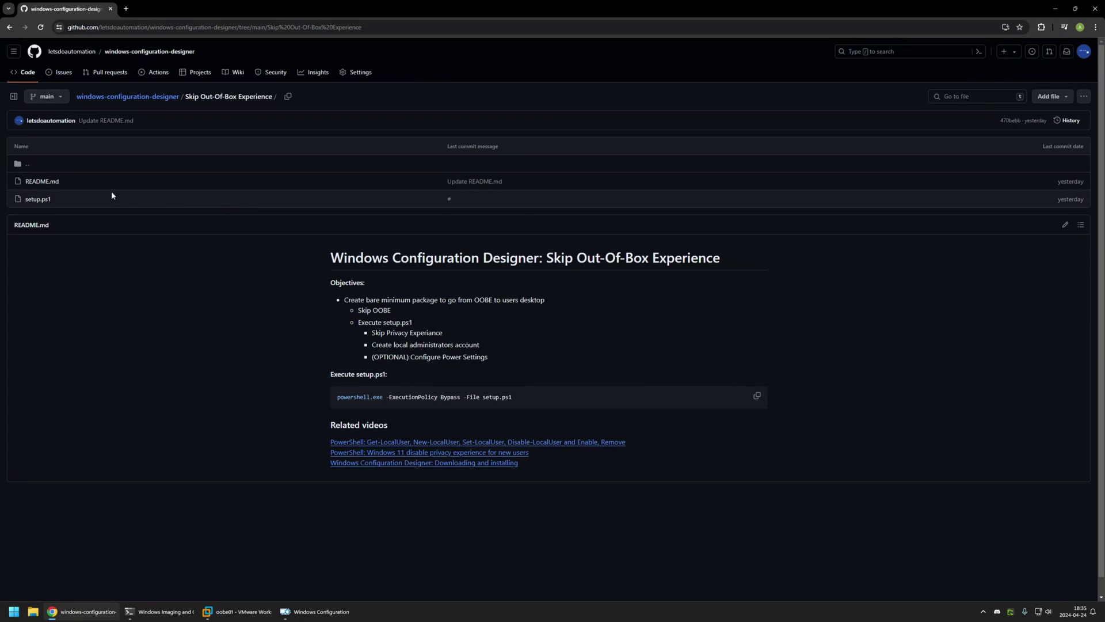
# Open setup.ps1 in a new browser tab and highlight the whole script.
pyautogui.moveTo(69, 199); pyautogui.dragTo(24, 199)
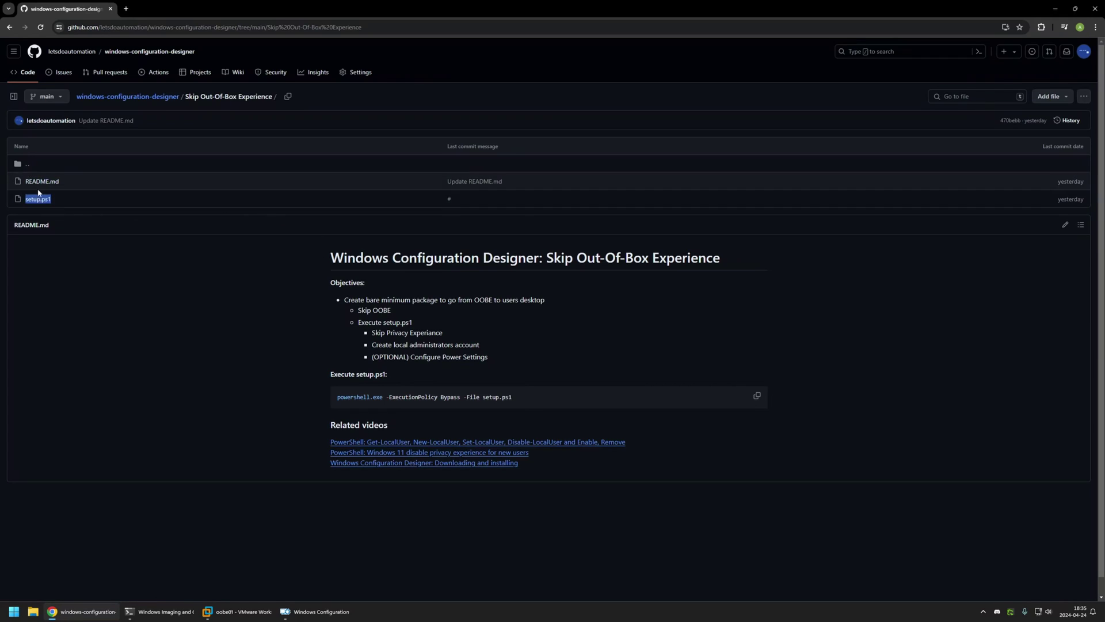
pyautogui.middleClick(45, 199)
pyautogui.hotkey('ctrl', 'Tab')
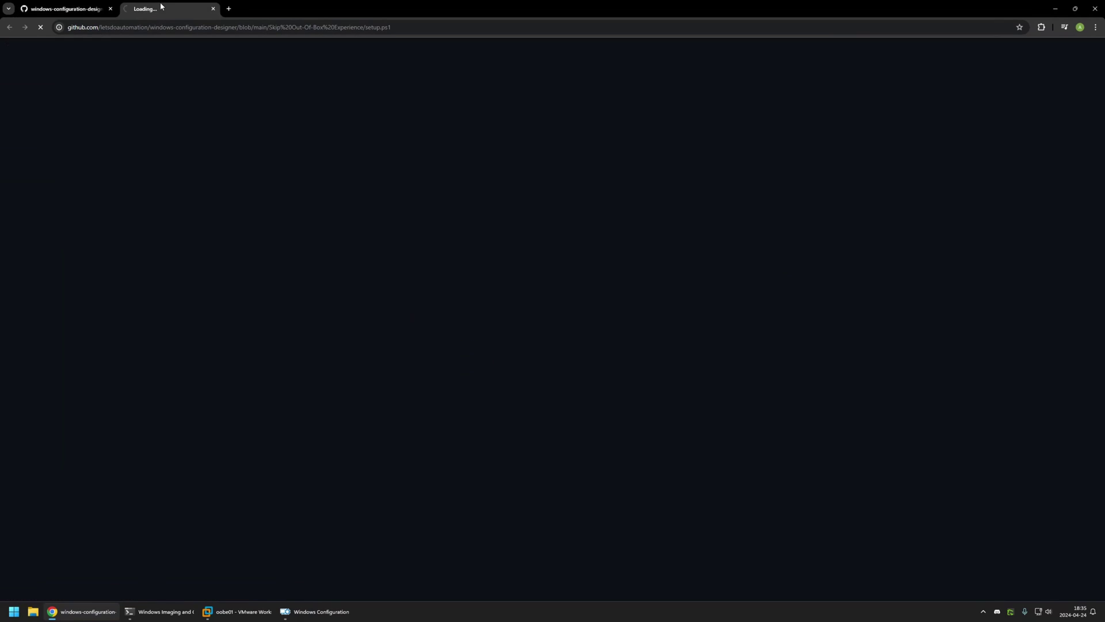
pyautogui.moveTo(83, 460); pyautogui.dragTo(28, 159)
pyautogui.click(134, 165)
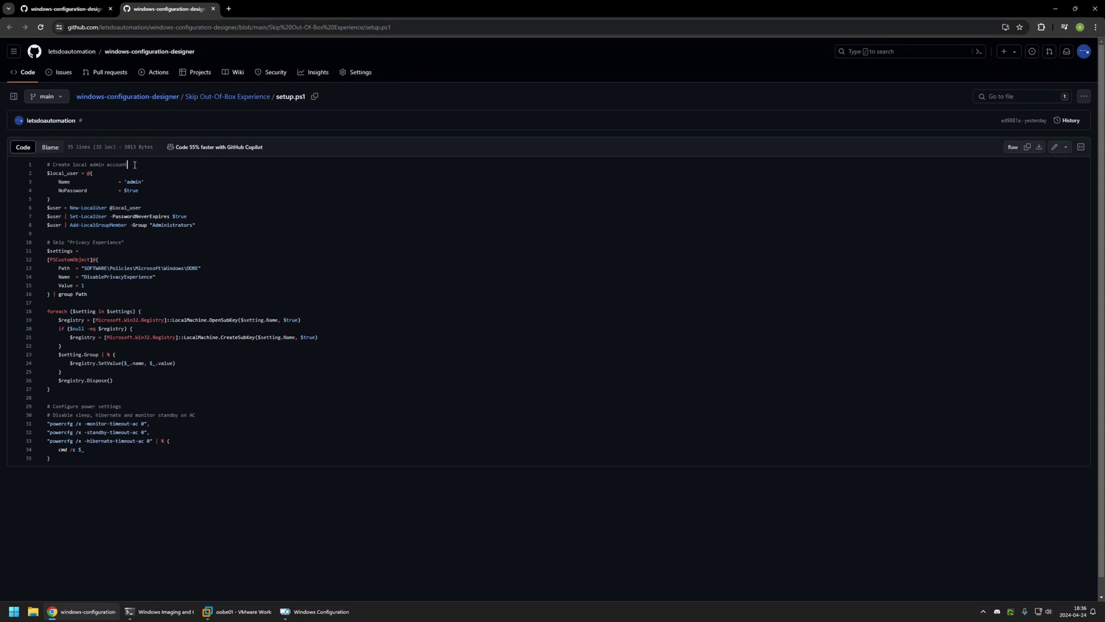
# Walk through the local admin section, lines 1-8: account name, NoPassword, never-expires, Administrators group.
pyautogui.moveTo(198, 227); pyautogui.dragTo(26, 168)
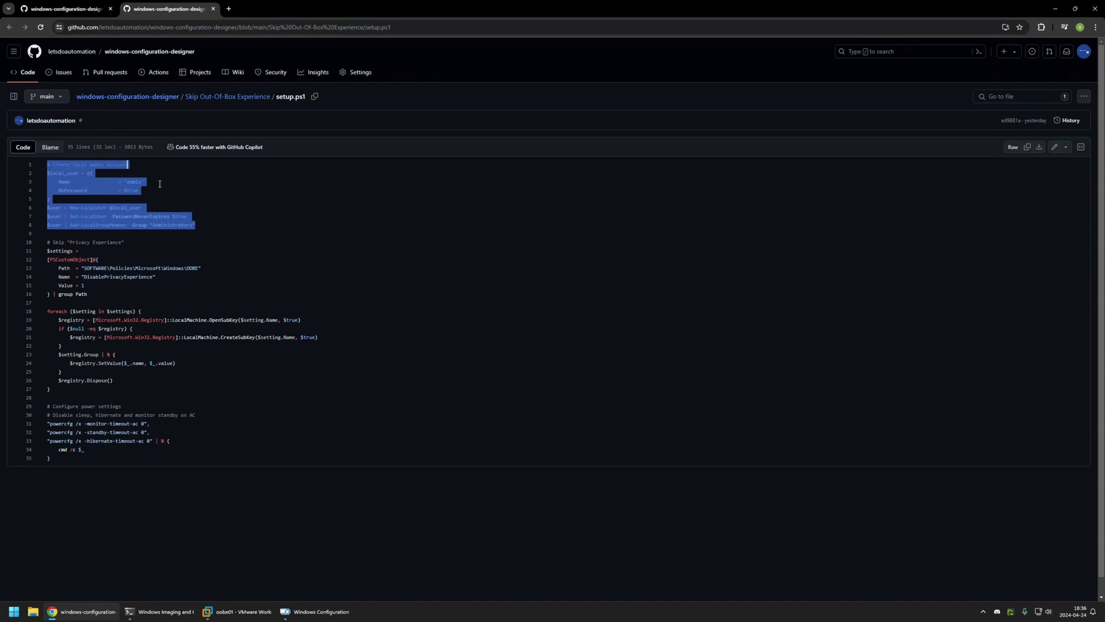
pyautogui.click(134, 181)
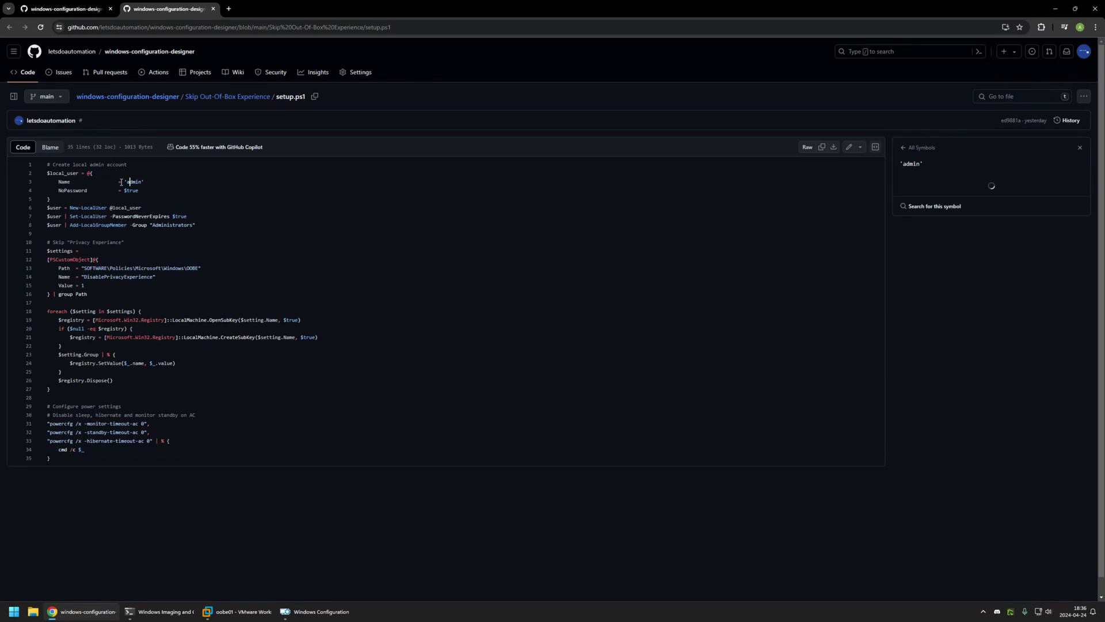
pyautogui.moveTo(118, 191); pyautogui.dragTo(145, 190)
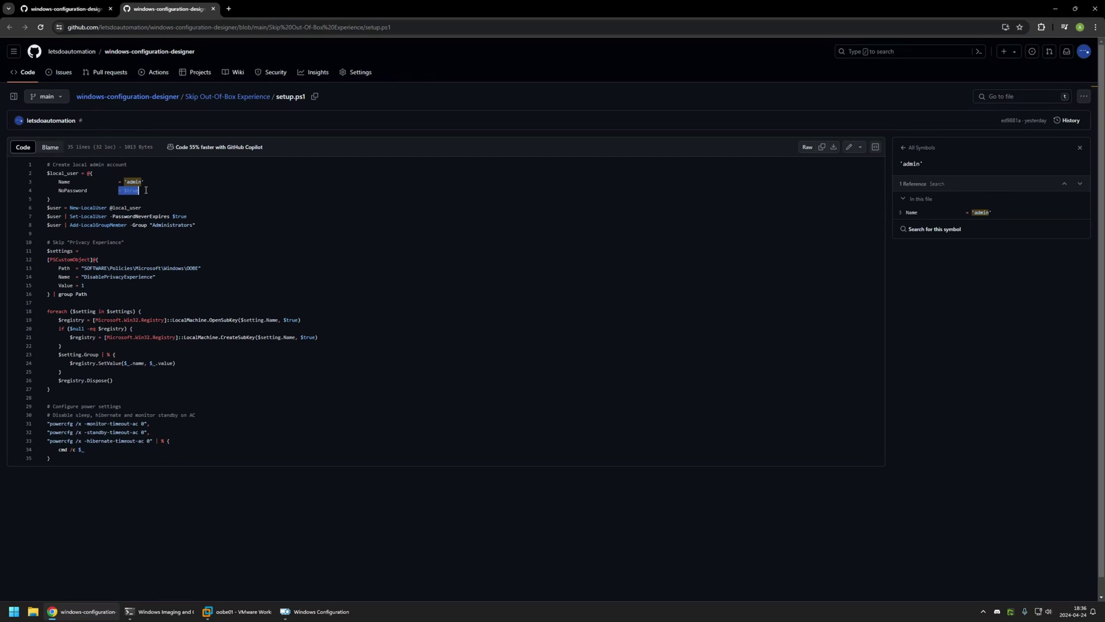
pyautogui.moveTo(77, 218); pyautogui.dragTo(188, 218)
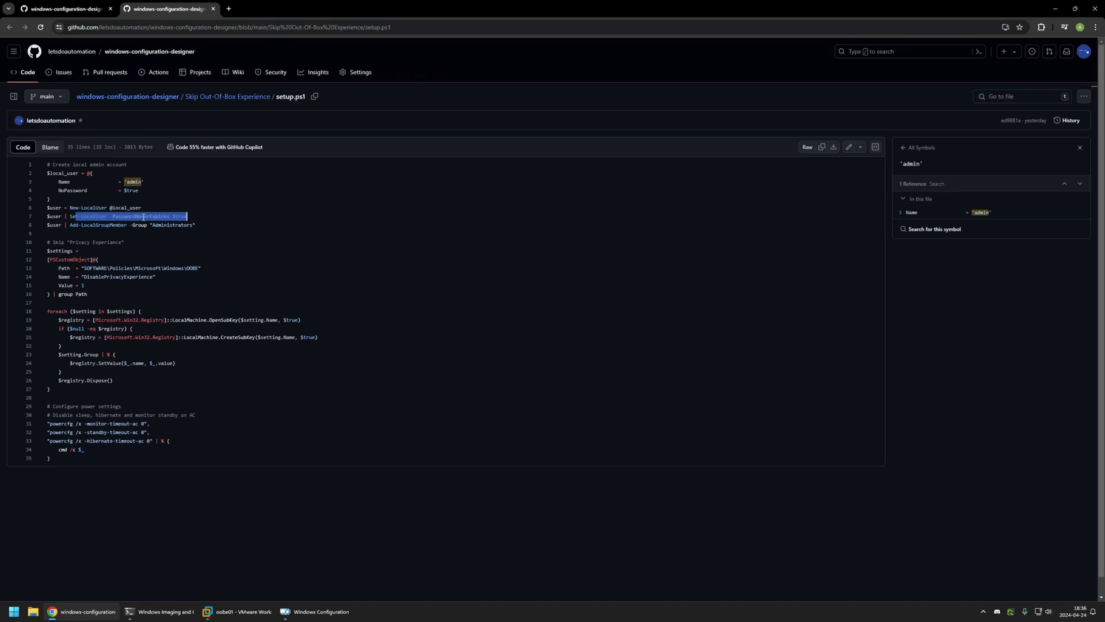
pyautogui.moveTo(195, 225); pyautogui.dragTo(46, 225)
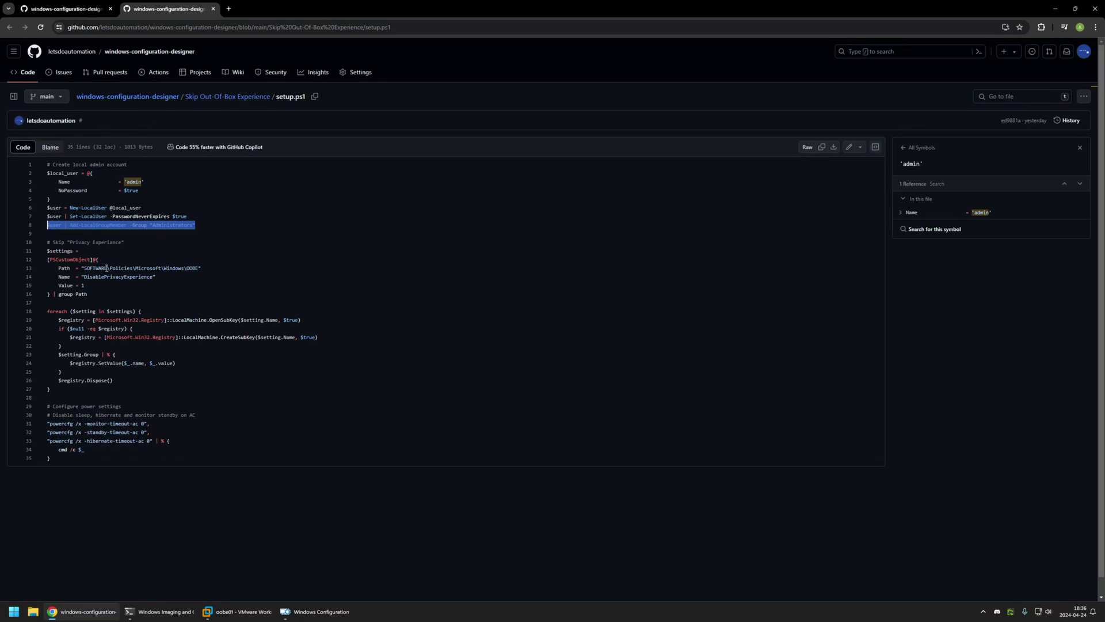
# Highlight the privacy experience section (lines 10-27) and the power settings section (lines 29-35).
pyautogui.moveTo(57, 393); pyautogui.dragTo(194, 267)
pyautogui.click(134, 282)
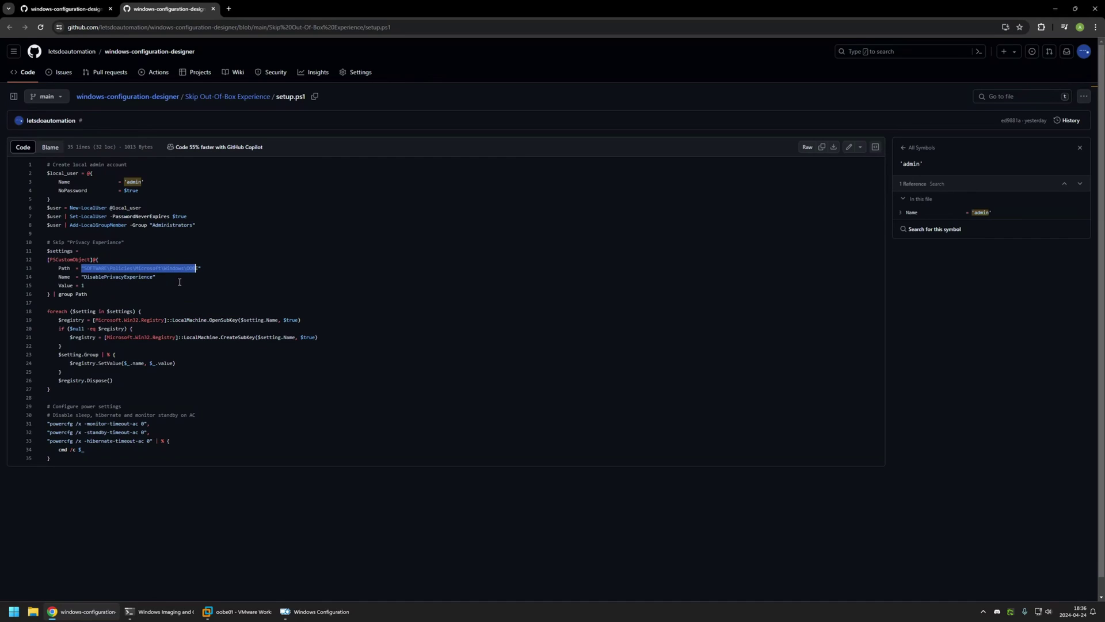
pyautogui.moveTo(63, 458); pyautogui.dragTo(44, 406)
pyautogui.click(61, 458)
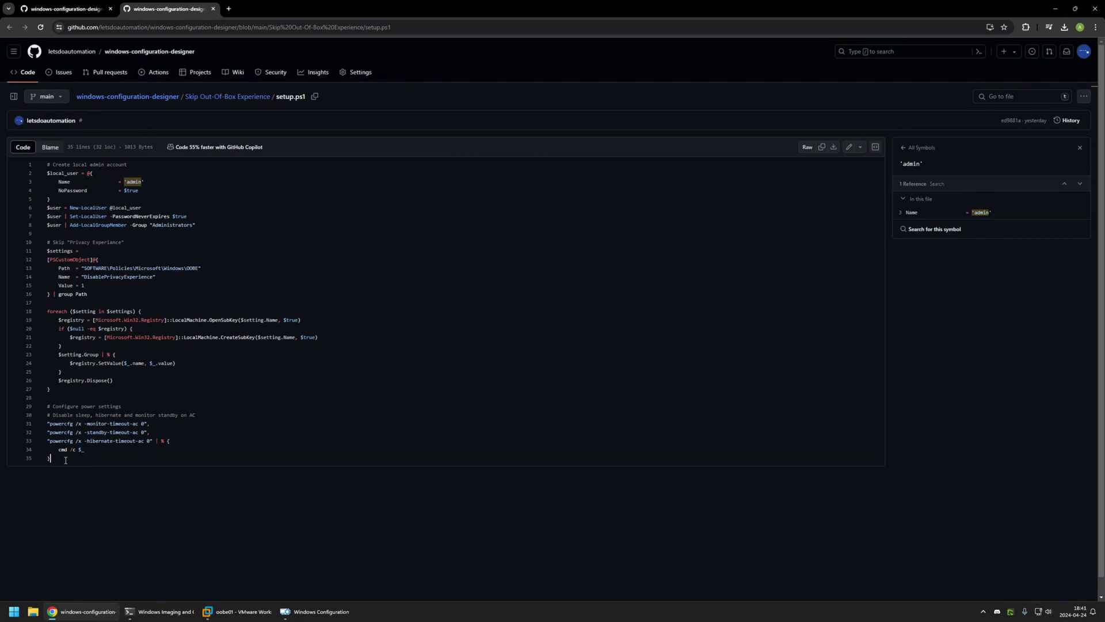
pyautogui.moveTo(66, 460); pyautogui.dragTo(48, 406)
pyautogui.click(59, 458)
# Create a new provisioning package project 'skipOOBE' for All Windows desktop editions.
pyautogui.click(314, 611)
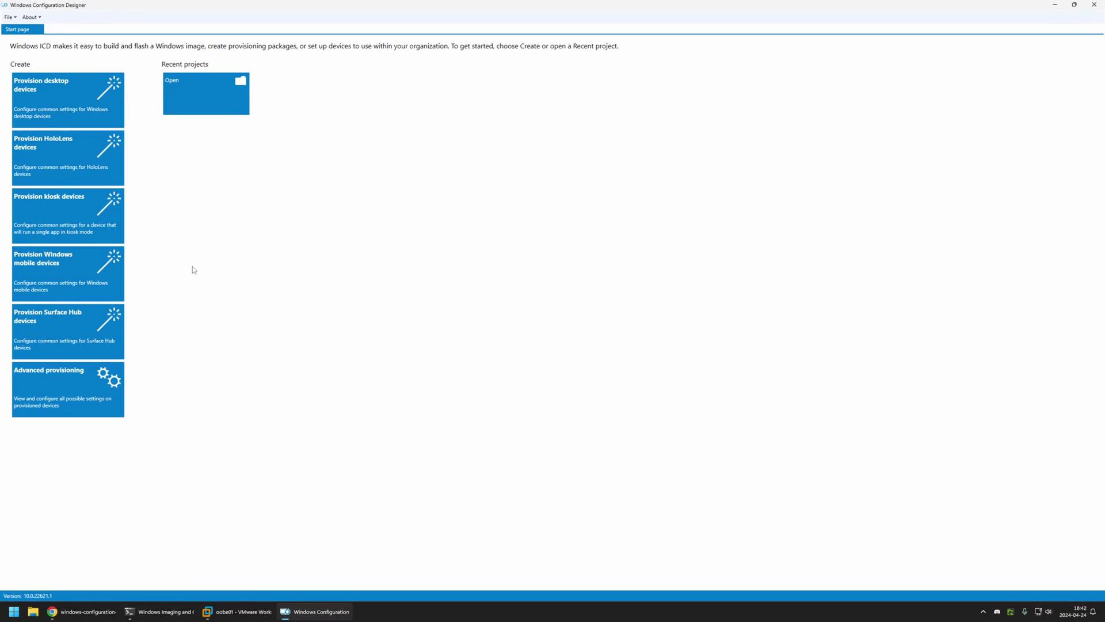
pyautogui.click(10, 17)
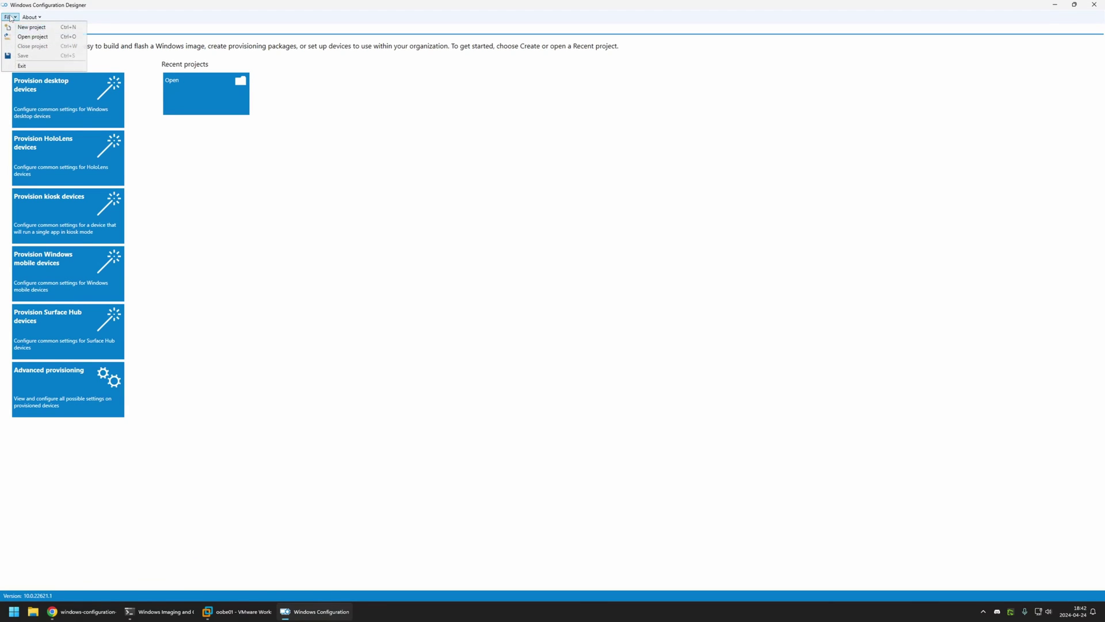
pyautogui.click(22, 30)
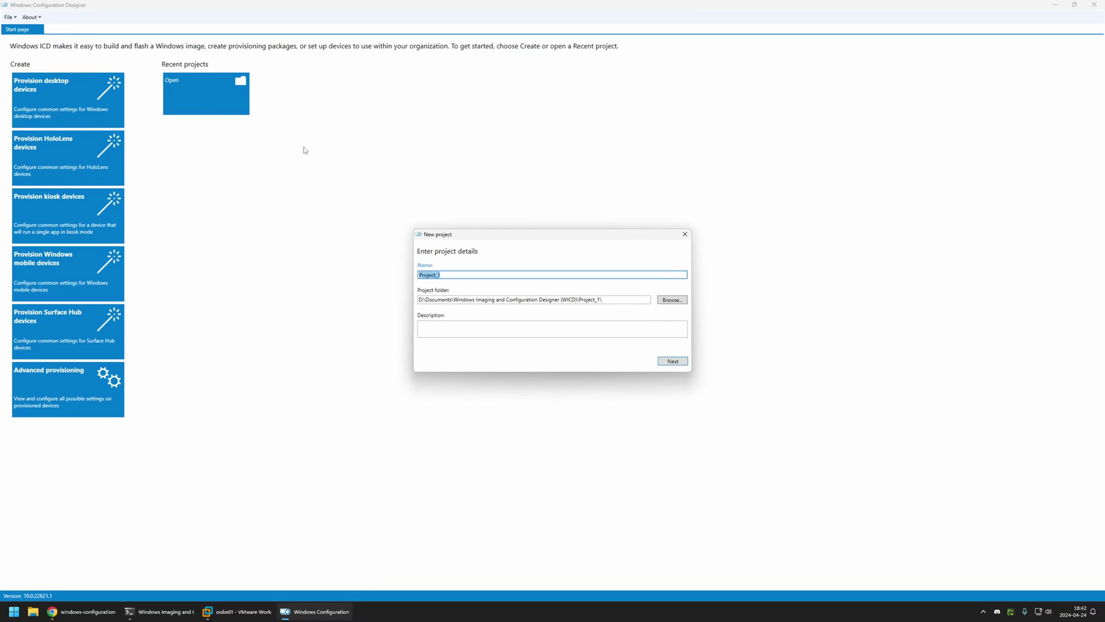
pyautogui.write('skipOOBE')
pyautogui.click(671, 361)
pyautogui.click(671, 361)
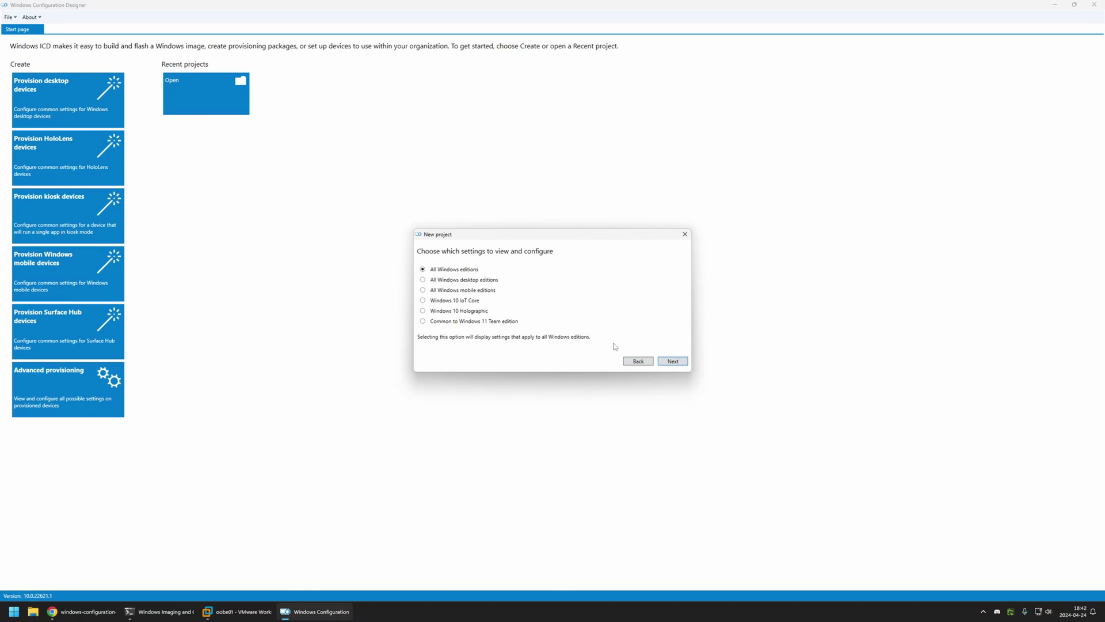
pyautogui.click(476, 280)
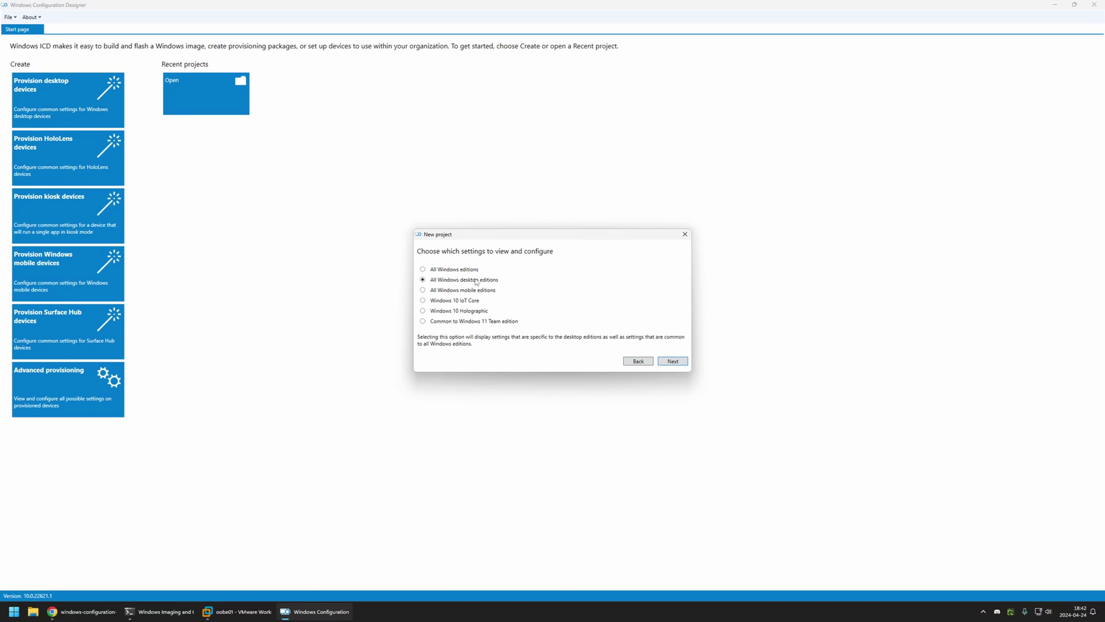
pyautogui.click(671, 362)
pyautogui.click(671, 361)
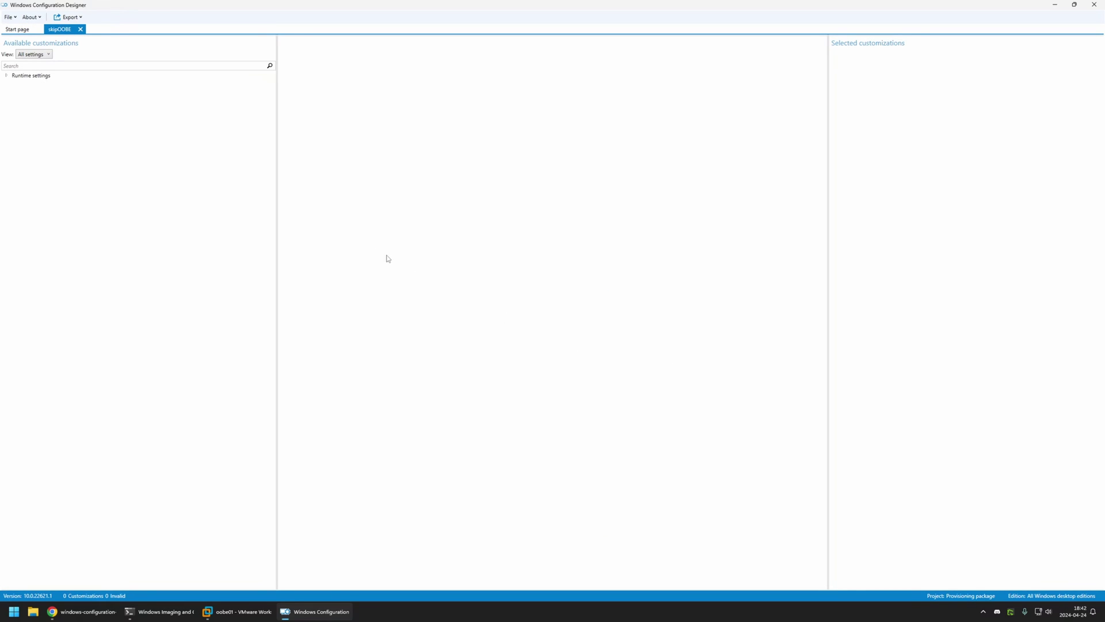
# Set Runtime settings > OOBE > Desktop > HideOobe to TRUE.
pyautogui.click(7, 75)
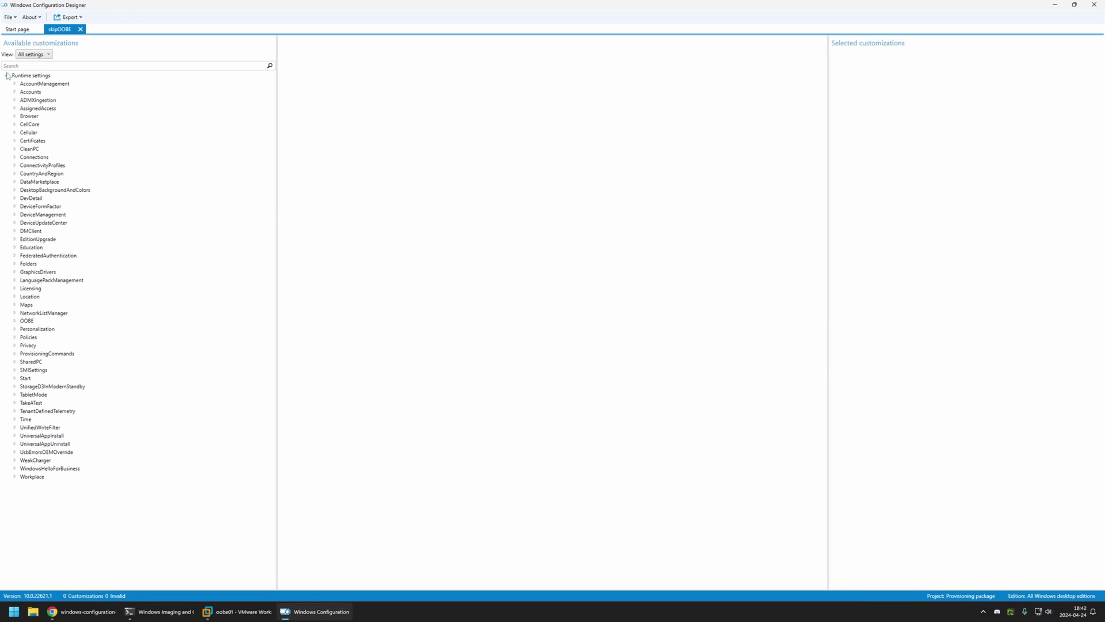
pyautogui.click(14, 320)
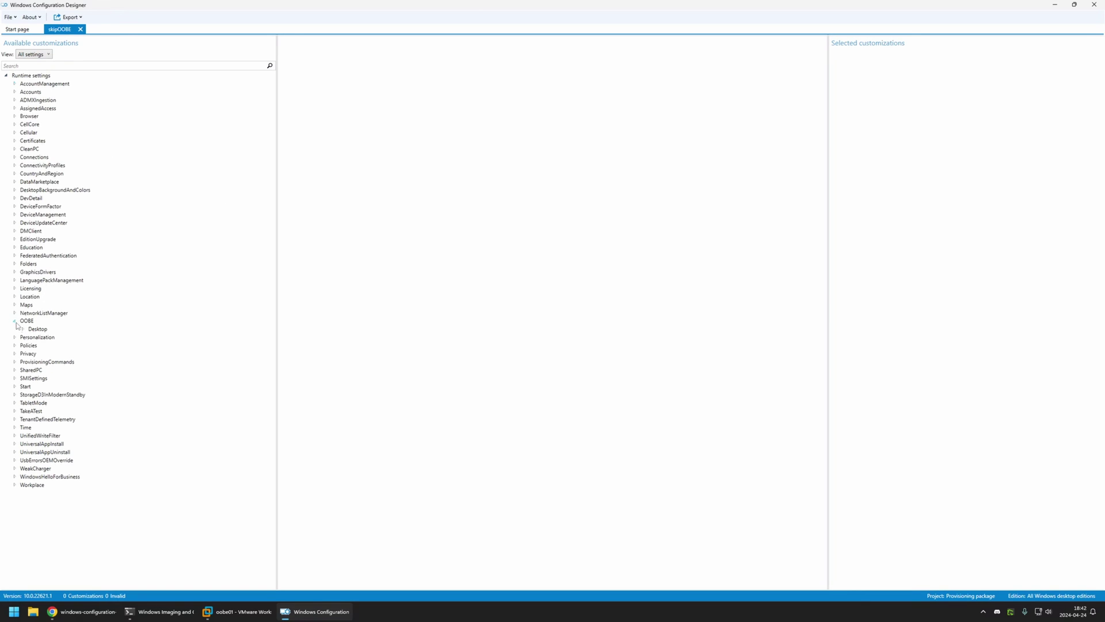
pyautogui.click(22, 328)
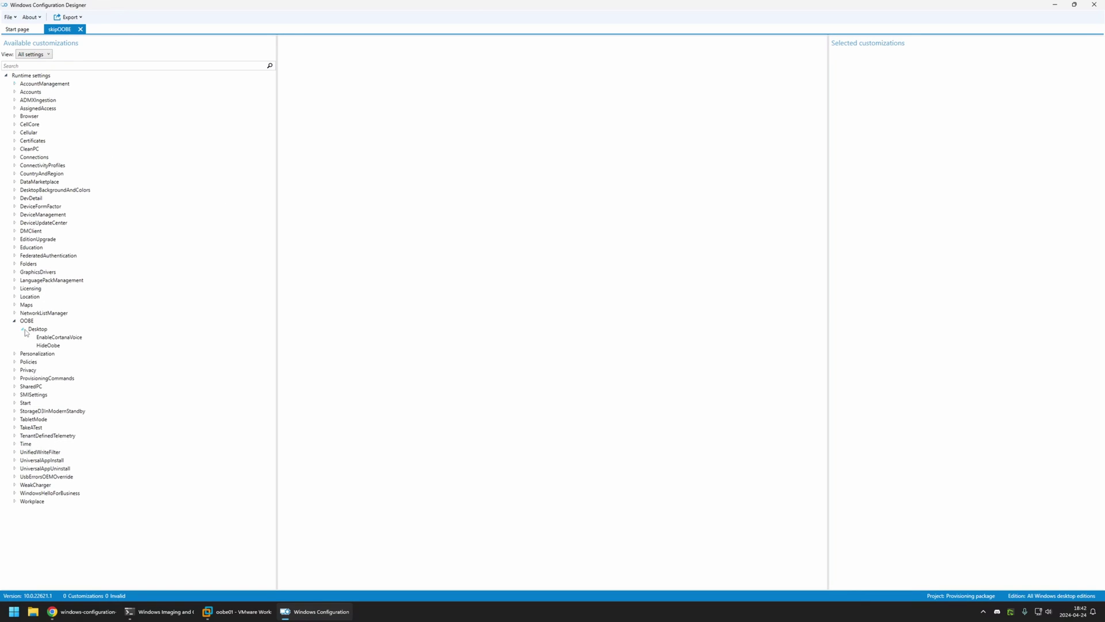
pyautogui.click(57, 347)
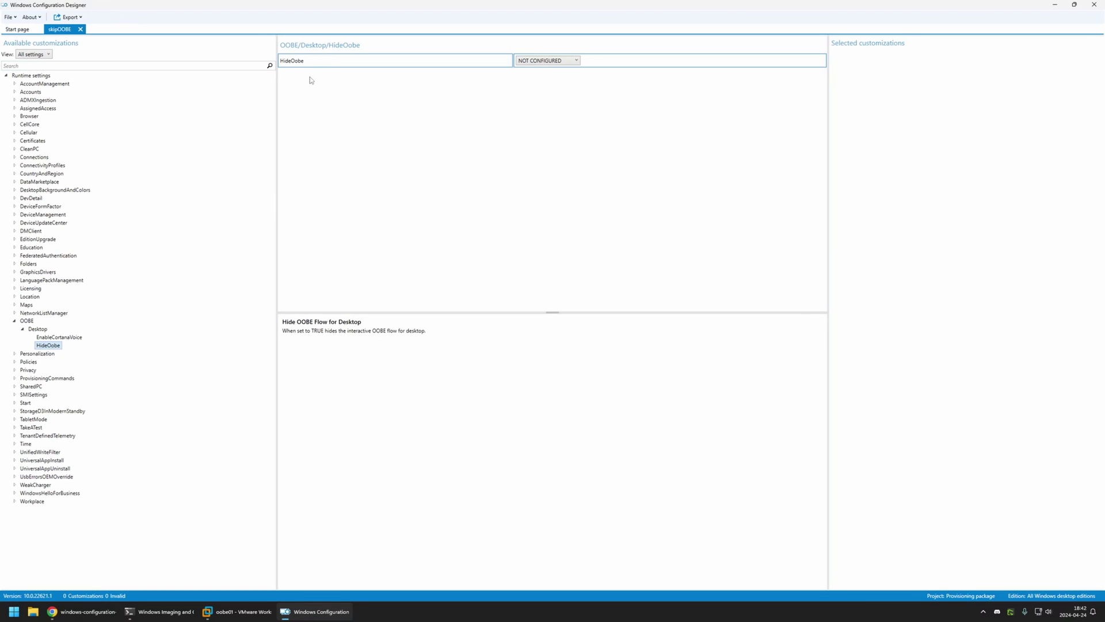
pyautogui.click(546, 61)
pyautogui.click(530, 77)
# Add Downloads\setup.ps1 as a DeviceContext command file, then select the CommandLine setting.
pyautogui.click(14, 379)
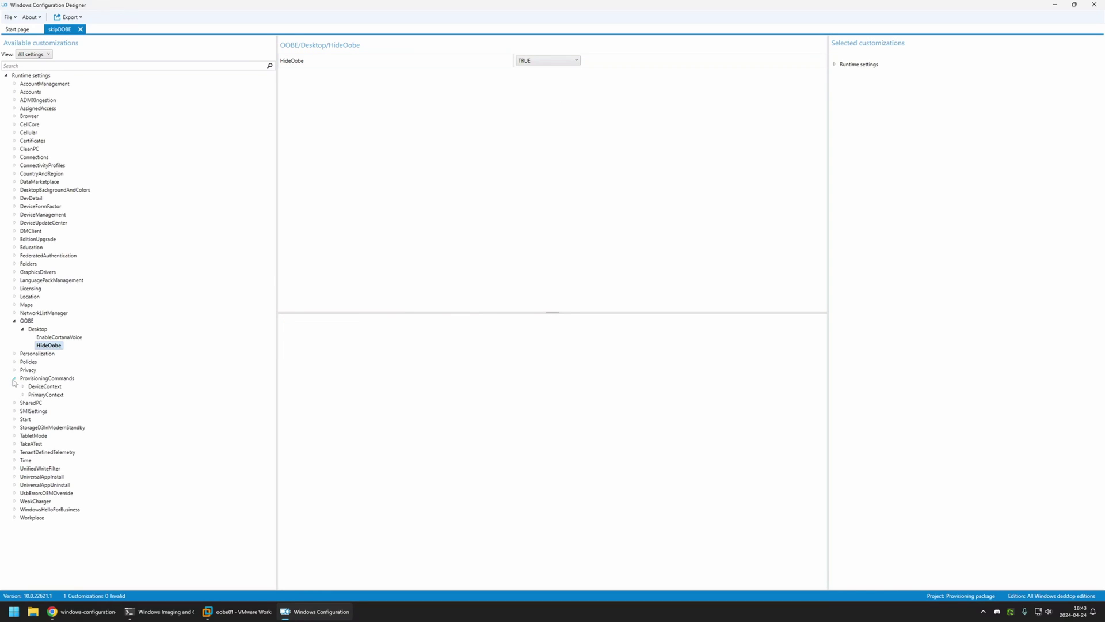
pyautogui.click(23, 386)
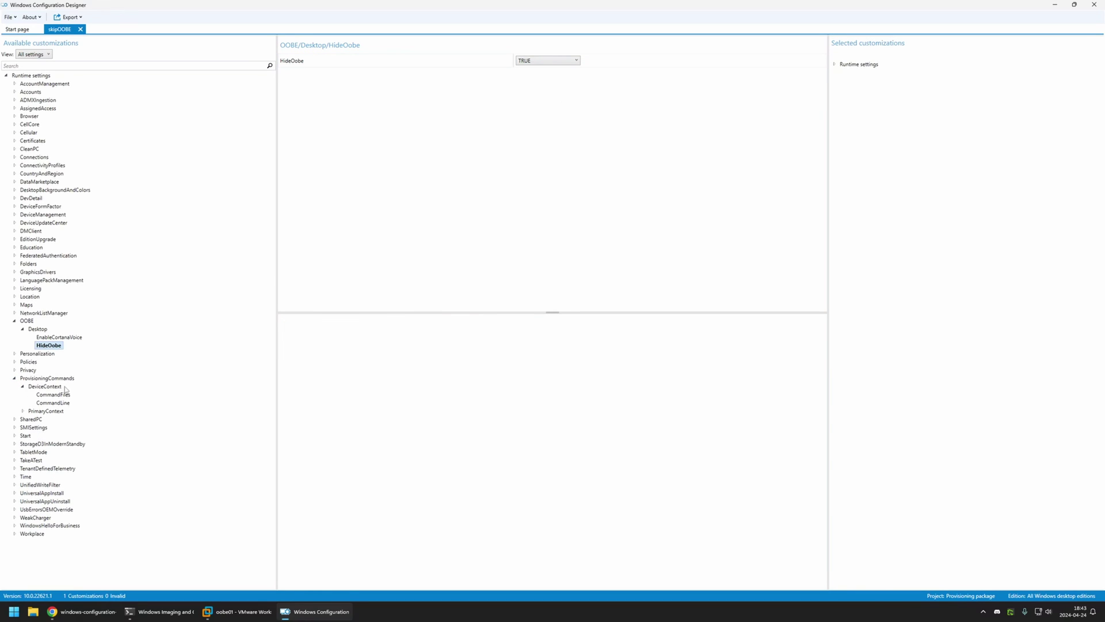
pyautogui.click(64, 396)
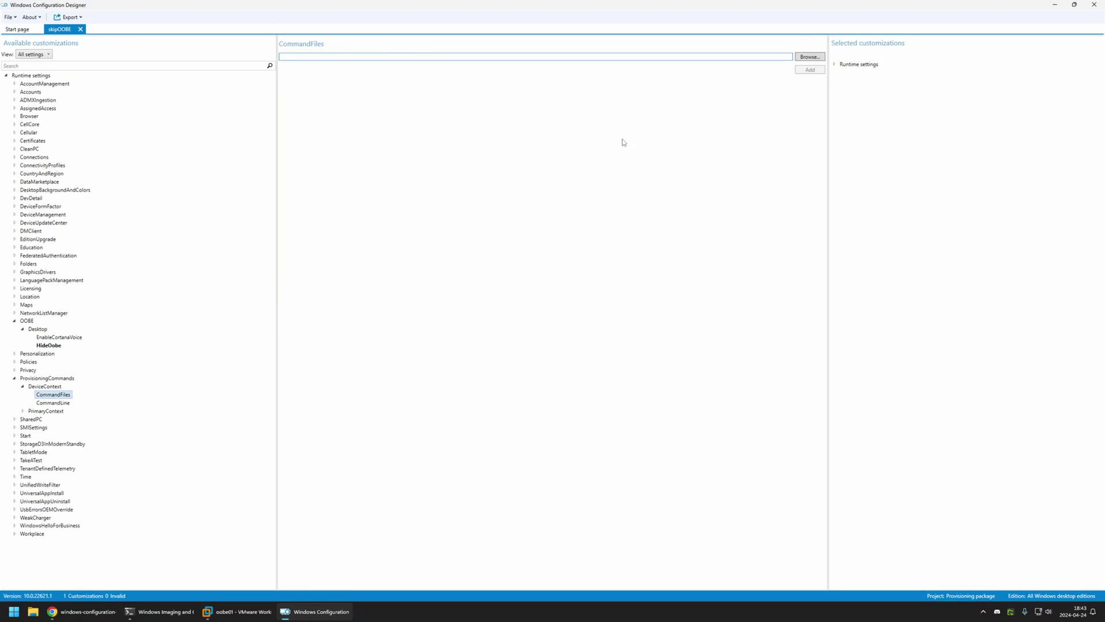
pyautogui.click(800, 59)
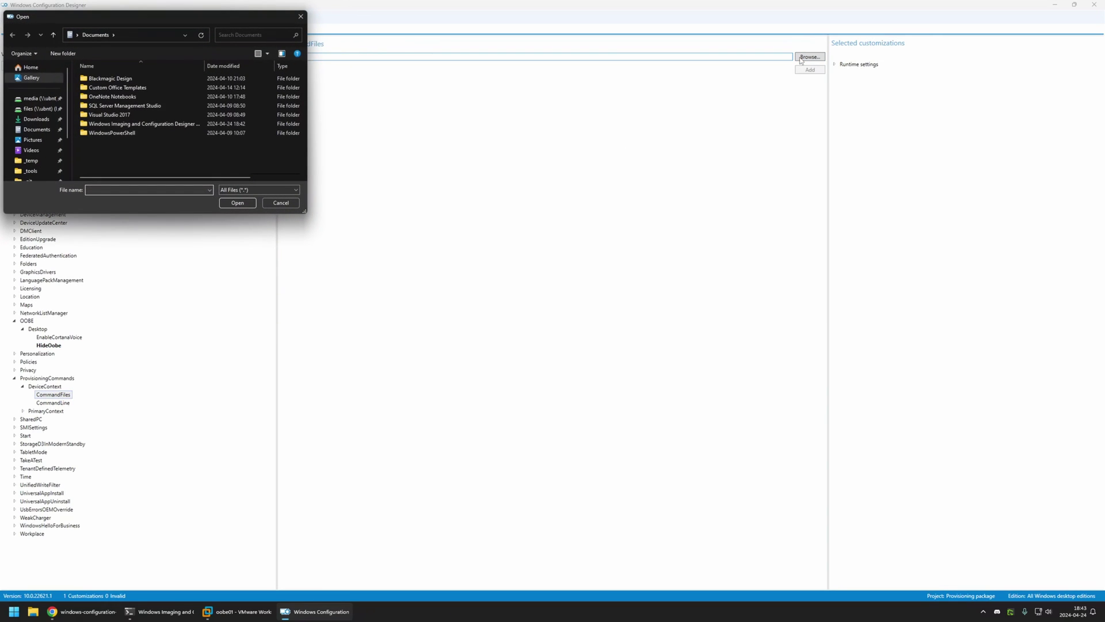
pyautogui.click(35, 119)
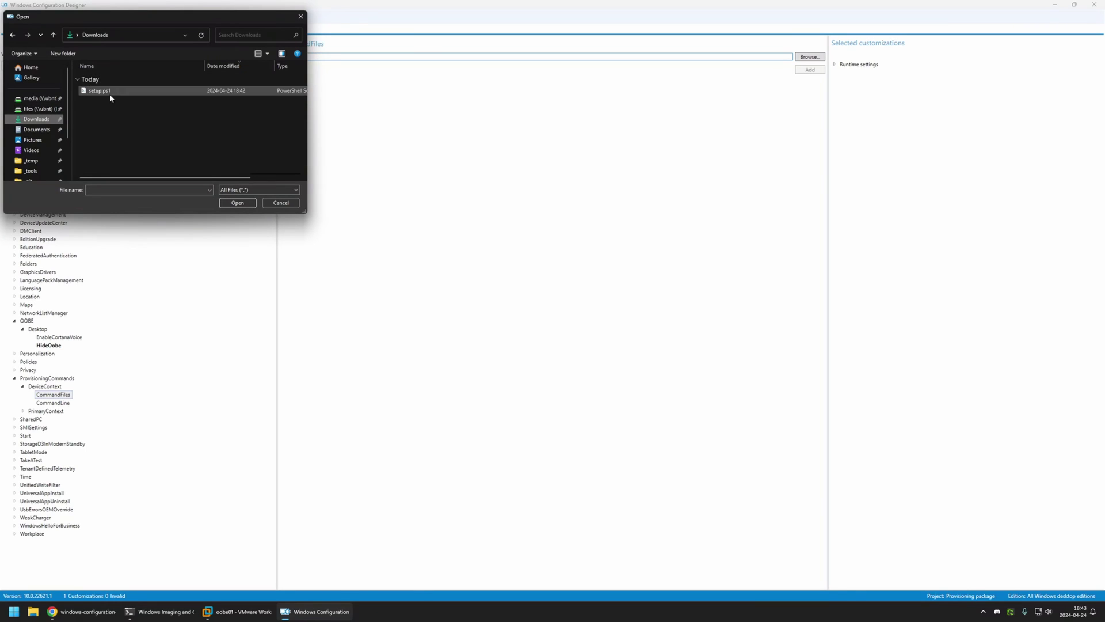
pyautogui.click(95, 90)
pyautogui.doubleClick(93, 91)
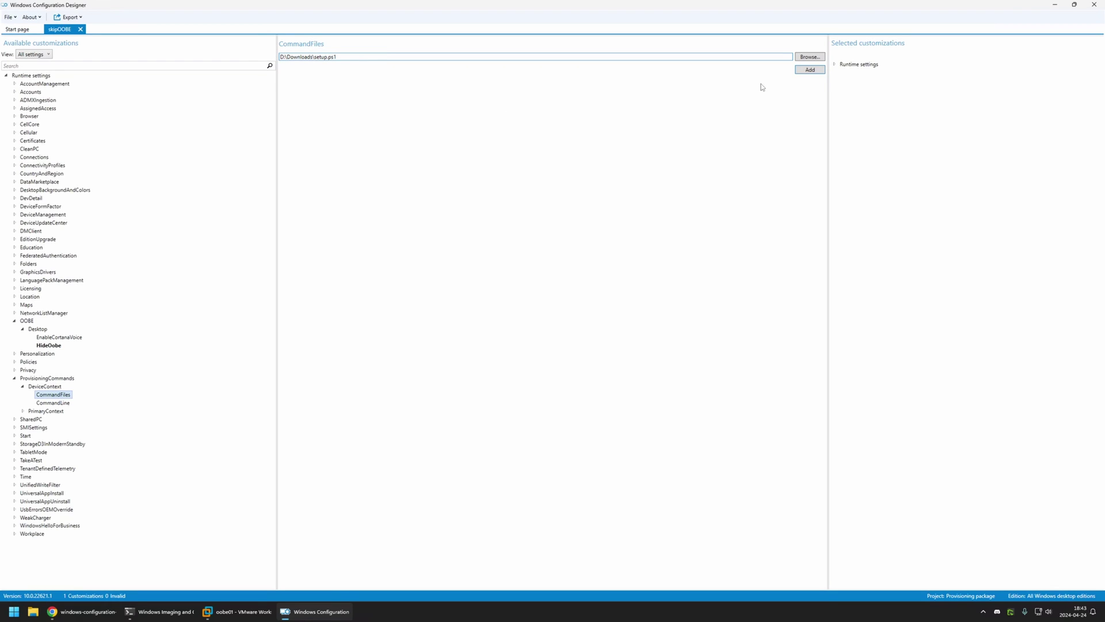
pyautogui.click(805, 73)
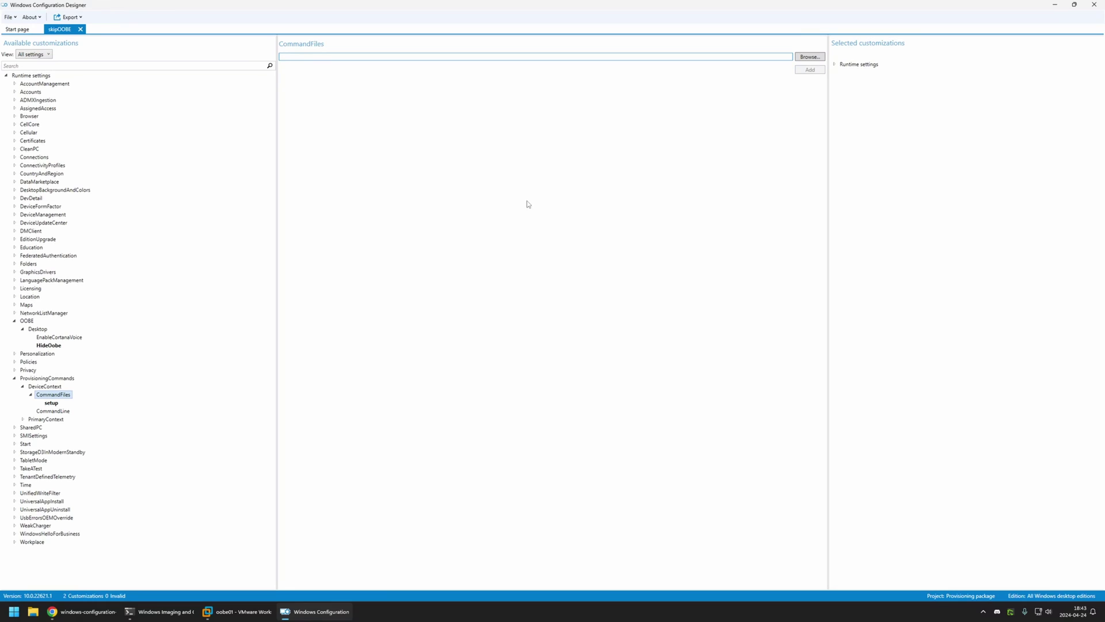
pyautogui.click(53, 411)
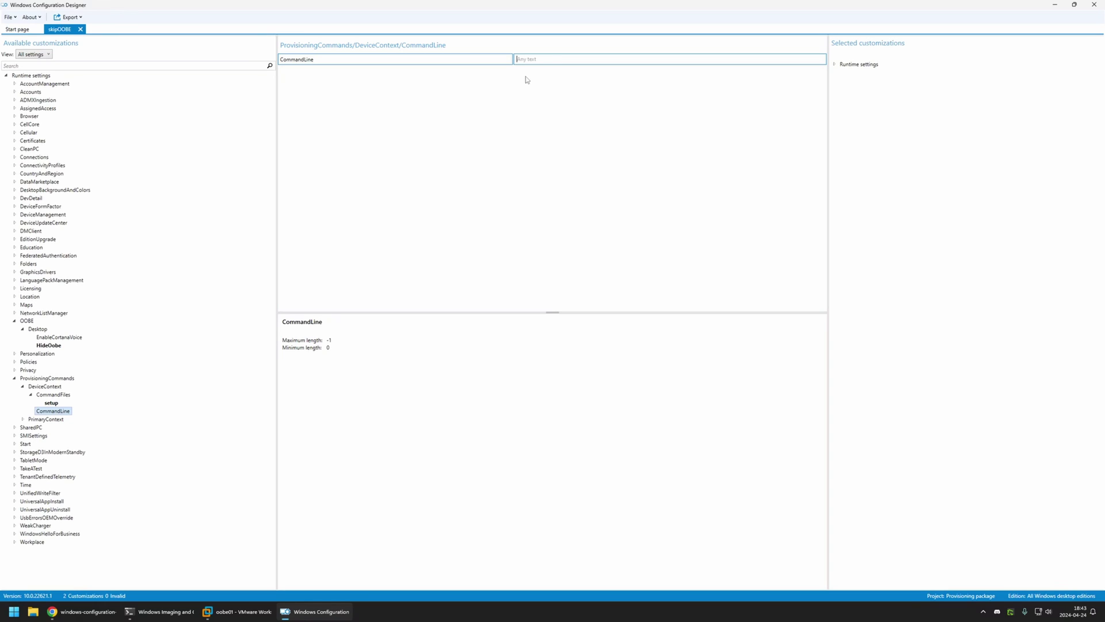
# Copy 'powershell.exe -ExecutionPolicy Bypass -File setup.ps1' from the README into the CommandLine field.
pyautogui.click(75, 607)
pyautogui.click(65, 8)
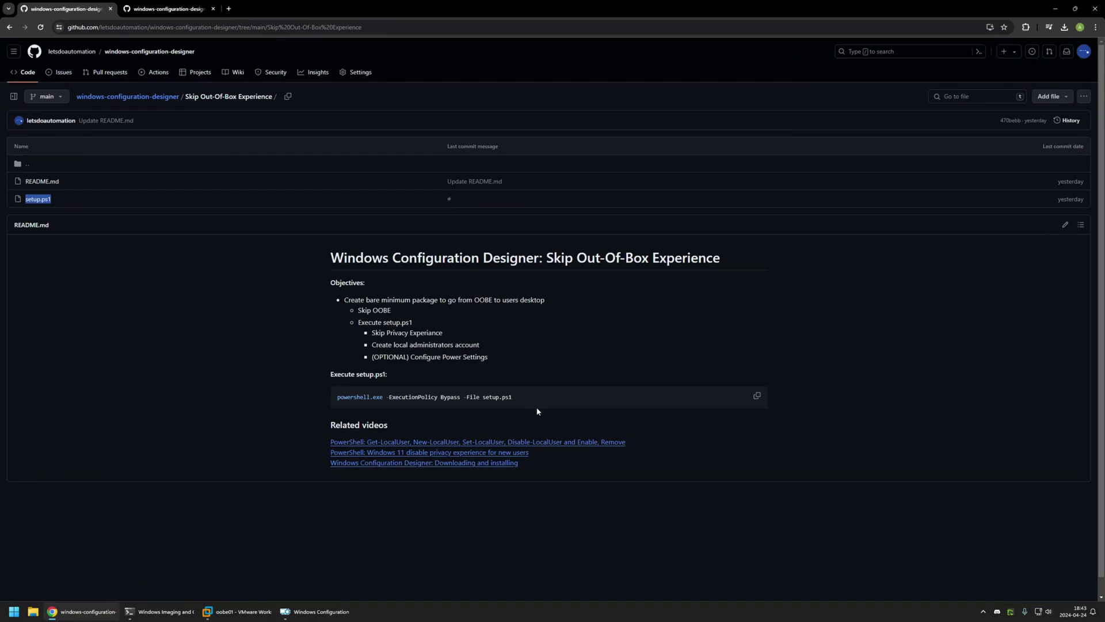
pyautogui.moveTo(515, 397); pyautogui.dragTo(337, 397)
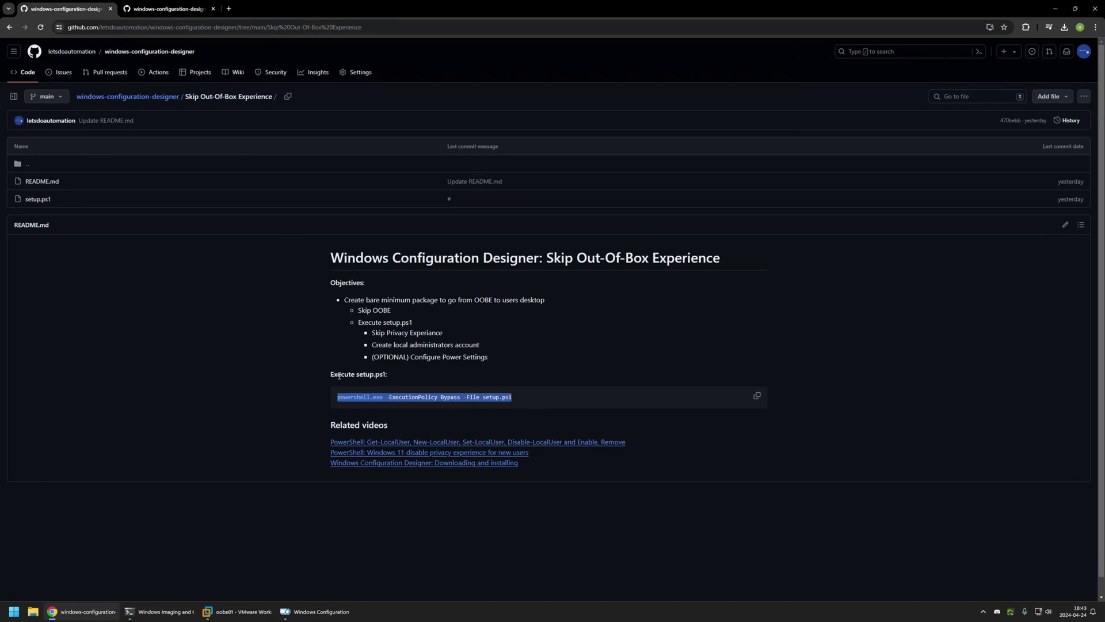
pyautogui.doubleClick(508, 402)
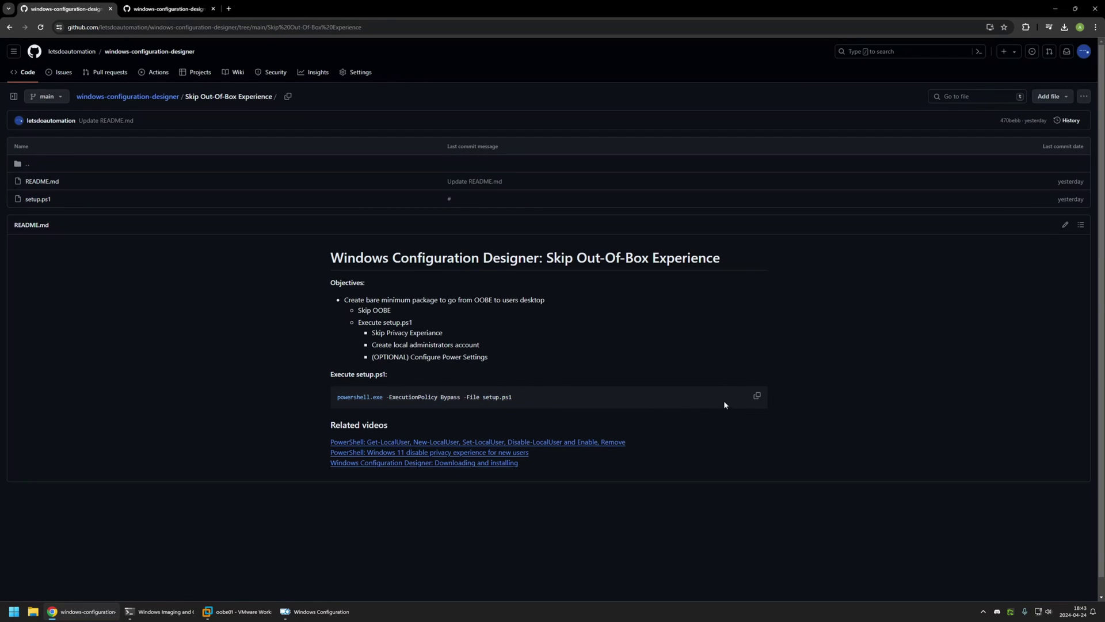
pyautogui.click(757, 397)
pyautogui.click(317, 612)
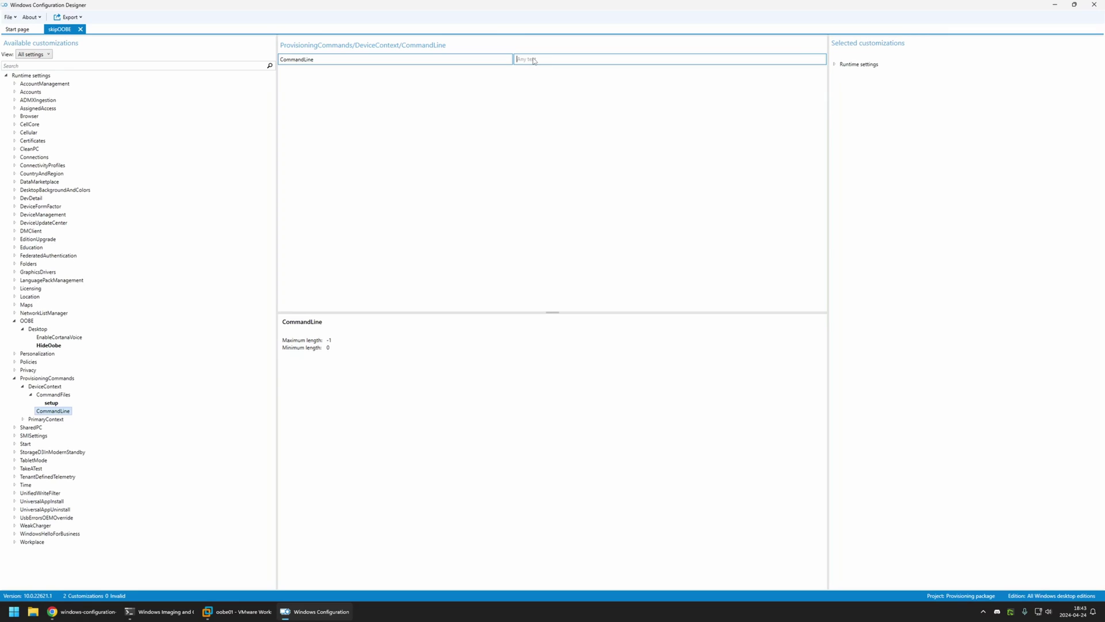
pyautogui.hotkey('ctrl', 'v')
# Export the provisioning package keeping default name, security and save location, and build skipOOBE.ppkg.
pyautogui.click(69, 16)
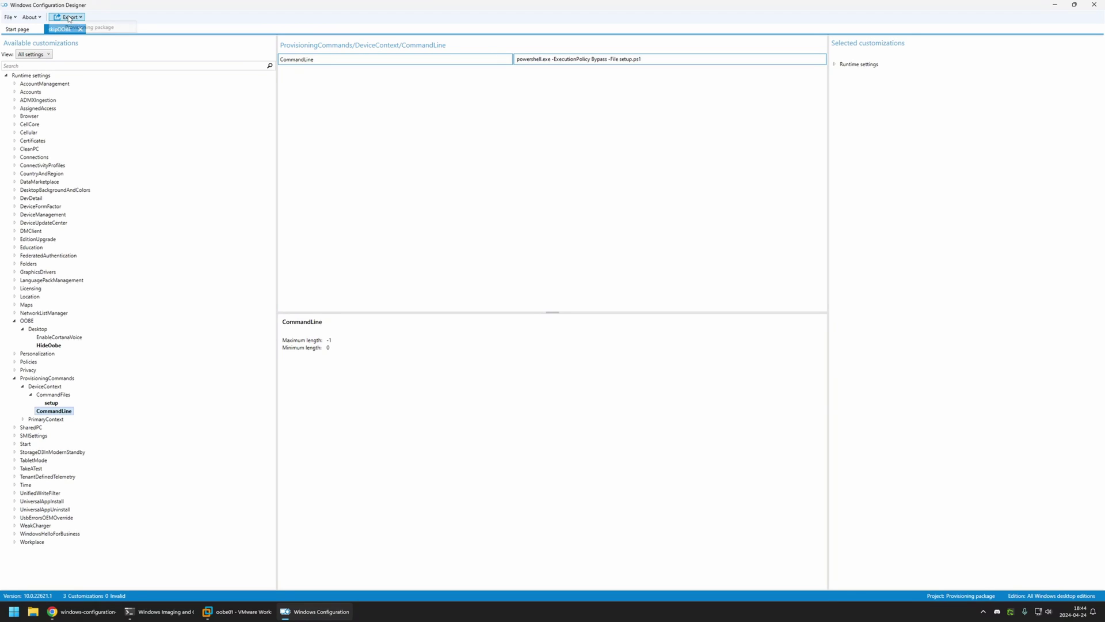
pyautogui.click(69, 27)
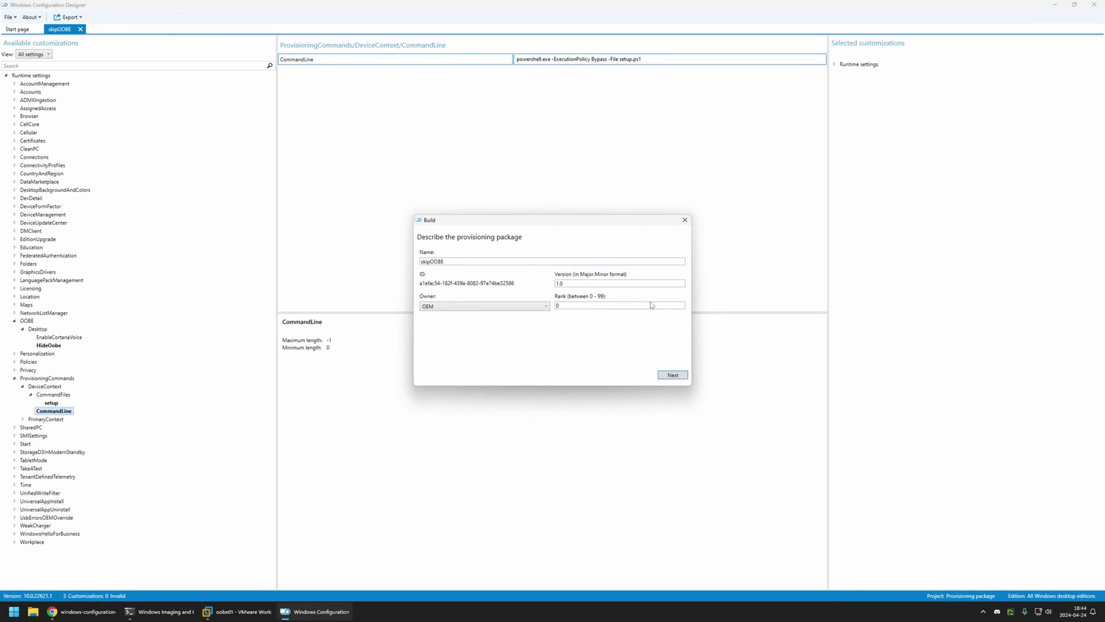
pyautogui.click(672, 374)
pyautogui.click(673, 375)
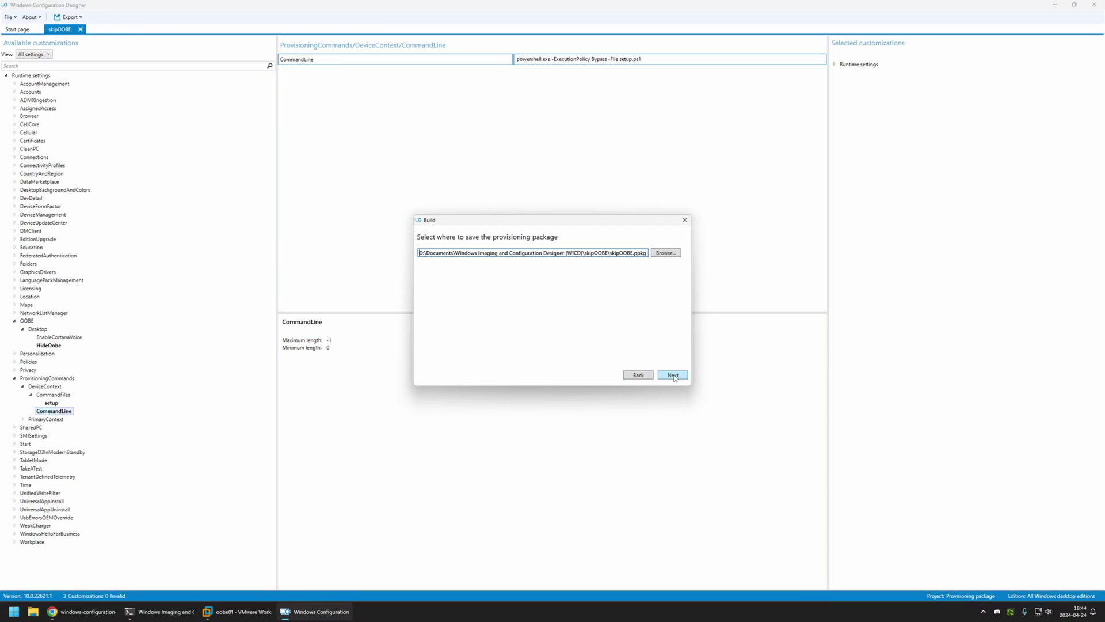
pyautogui.click(673, 375)
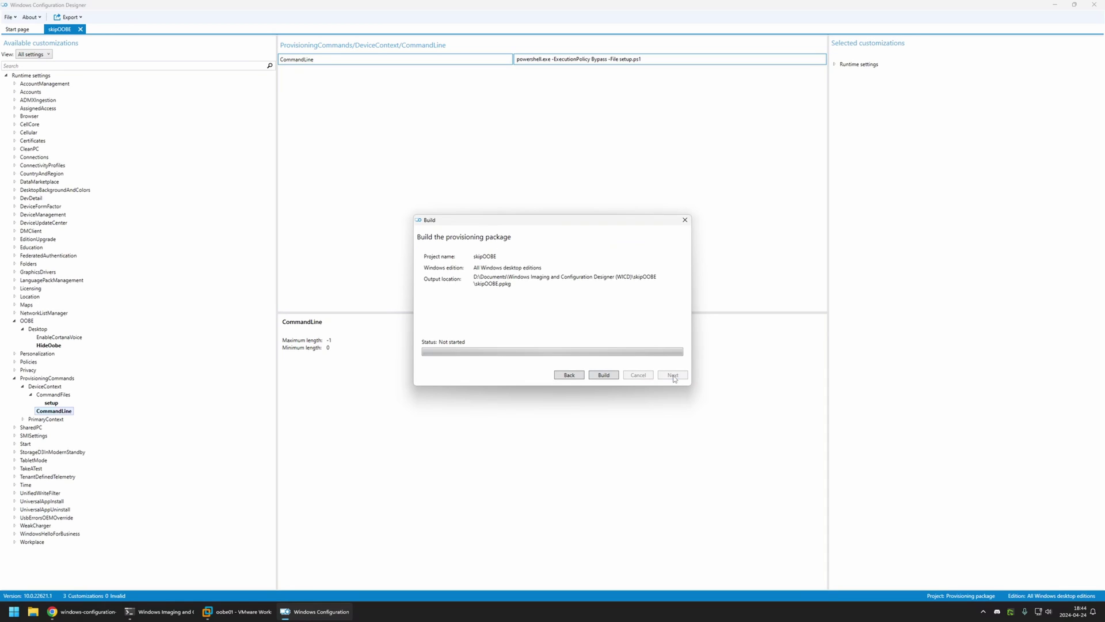
pyautogui.click(603, 375)
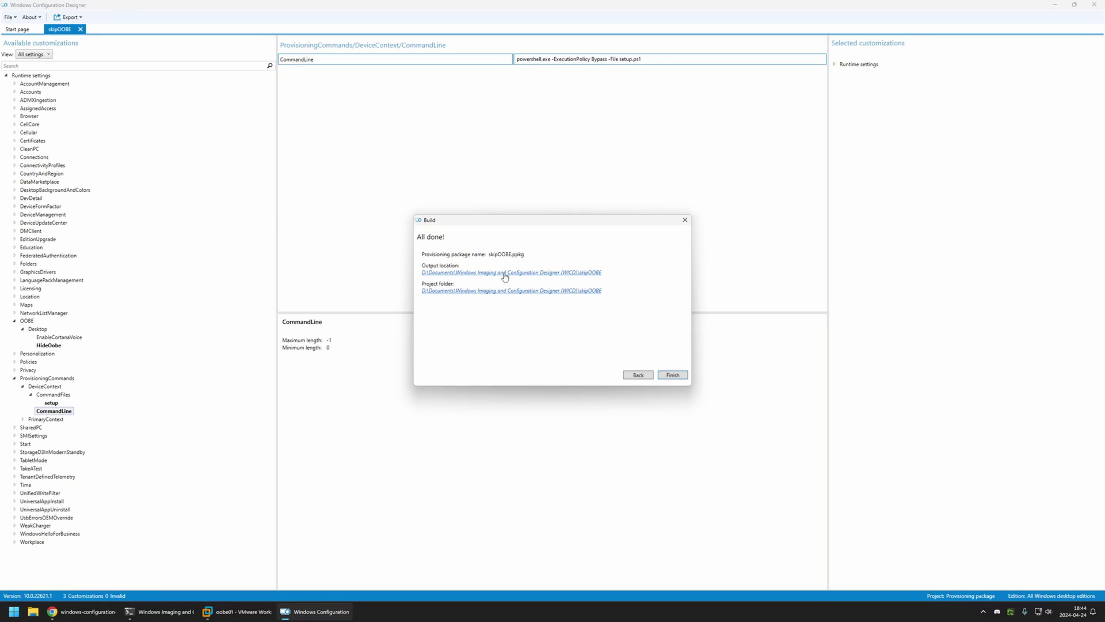
# Copy skipOOBE.ppkg from the package output folder.
pyautogui.click(502, 273)
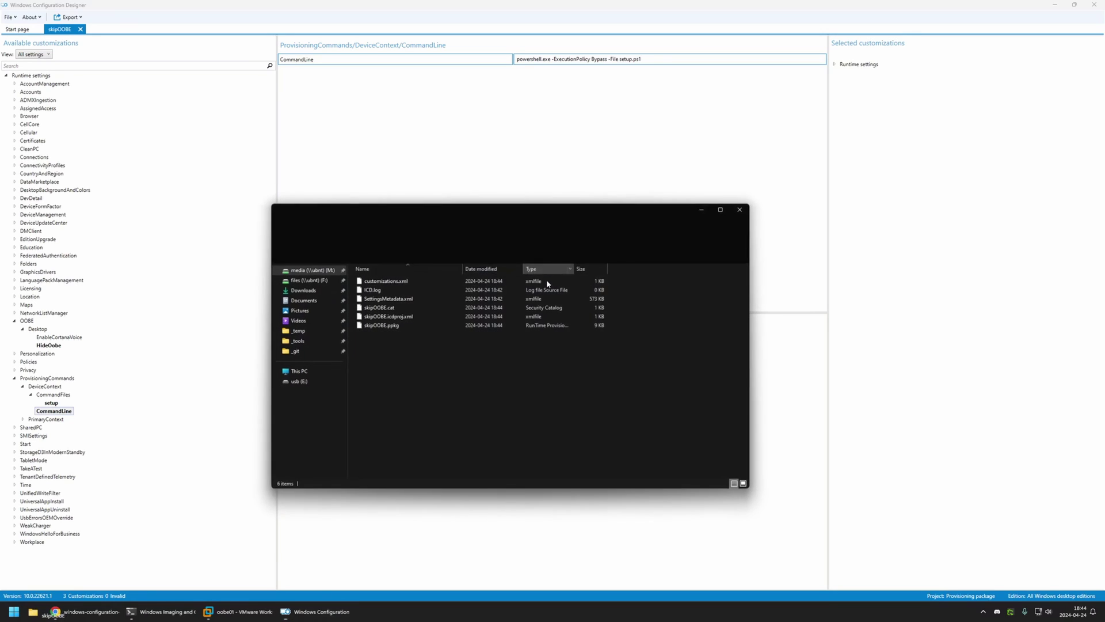
pyautogui.moveTo(443, 346); pyautogui.dragTo(365, 279)
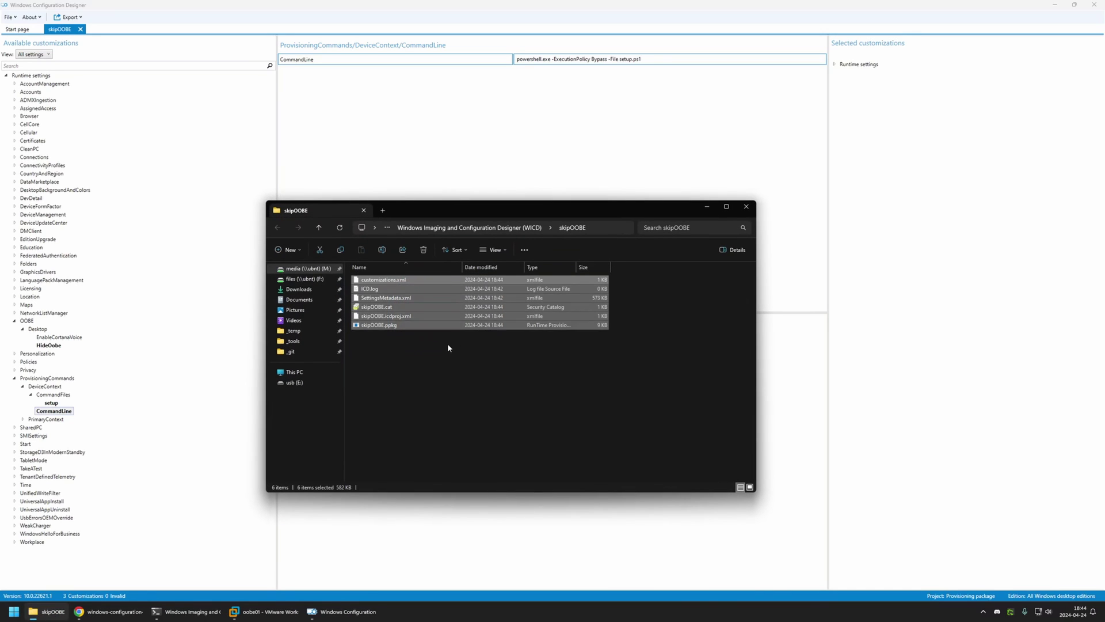
pyautogui.click(398, 350)
pyautogui.click(393, 325)
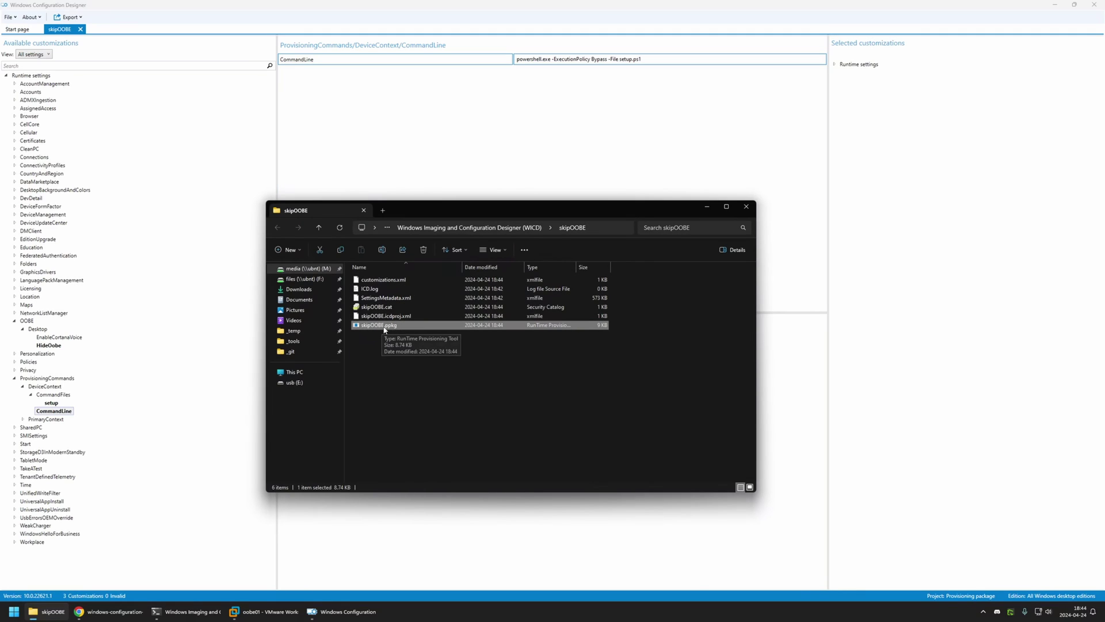
pyautogui.rightClick(391, 328)
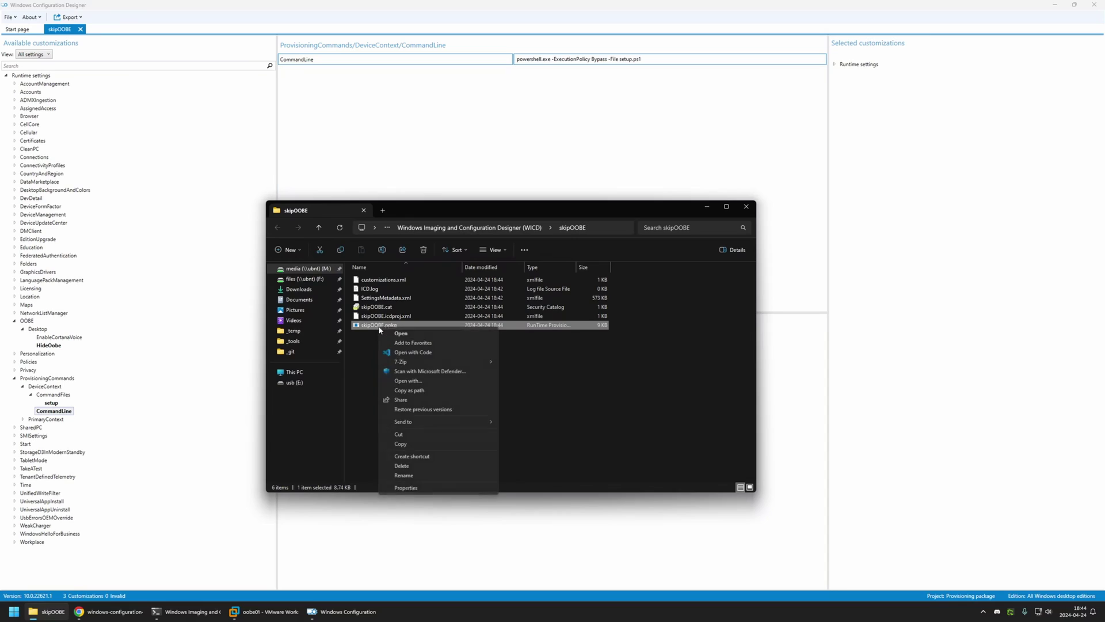
# Paste skipOOBE.ppkg onto usb (E:) and switch to the virtual machine.
pyautogui.click(316, 384)
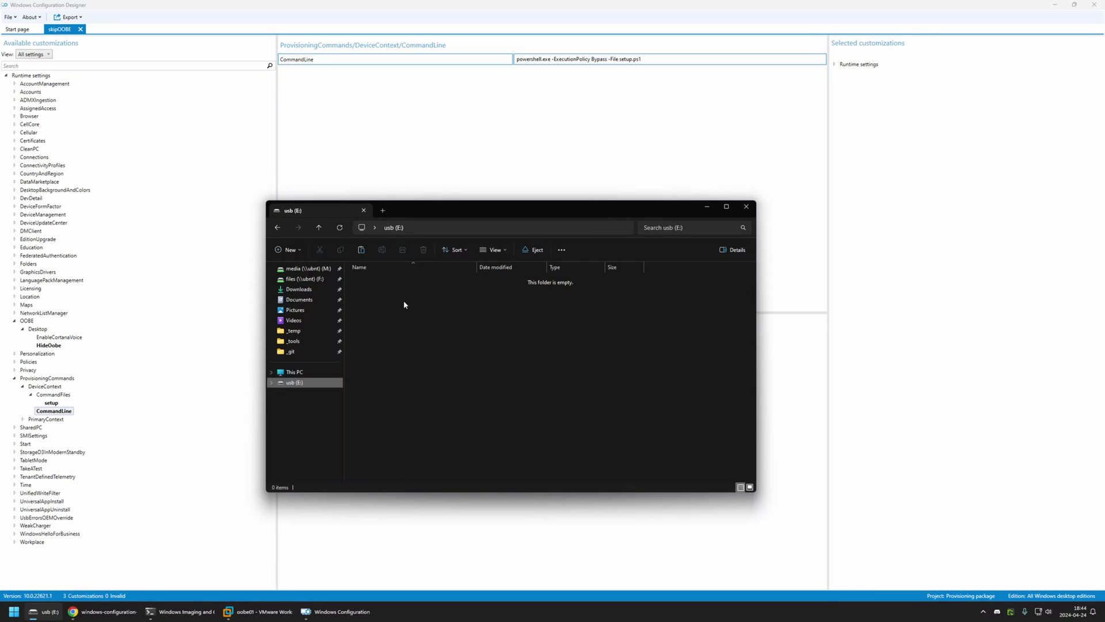
pyautogui.rightClick(370, 291)
pyautogui.click(400, 345)
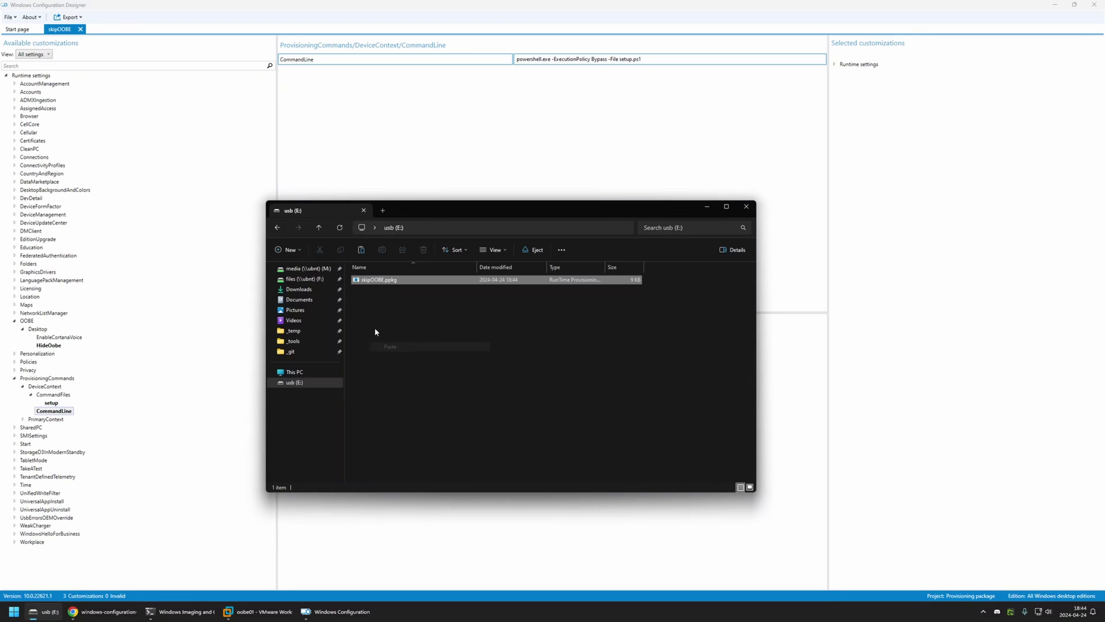
pyautogui.click(368, 295)
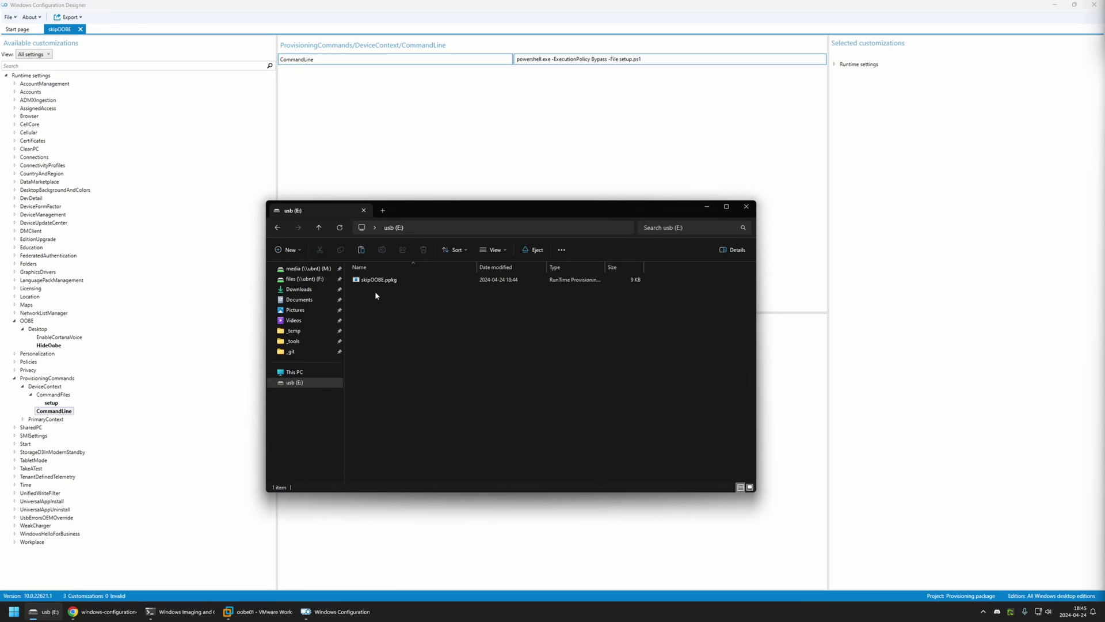
pyautogui.hotkey('alt', 'Tab')
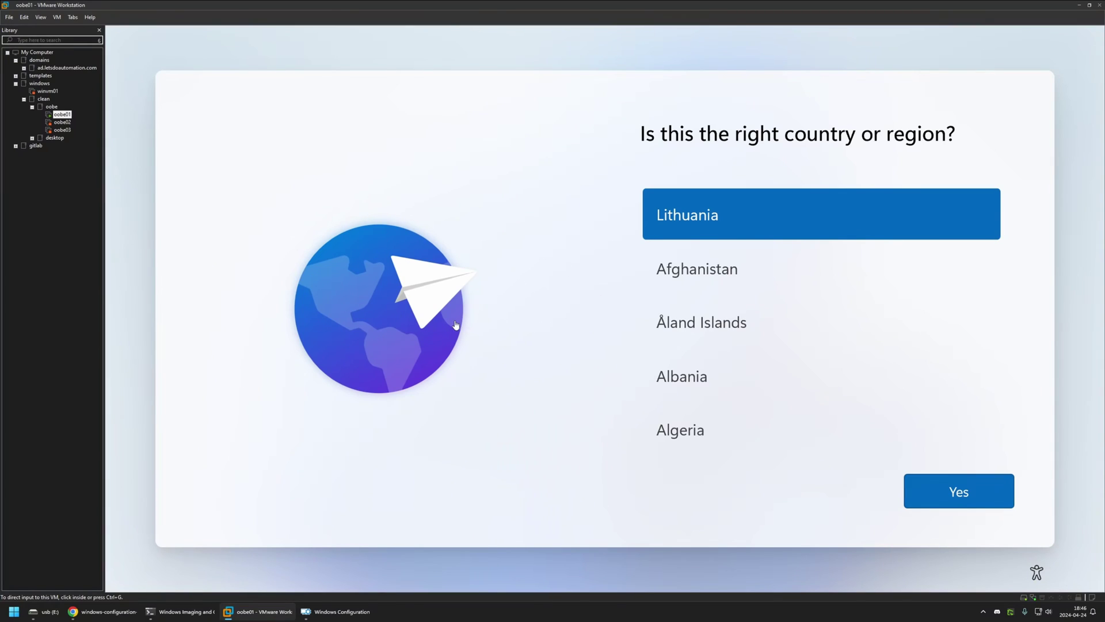
# Return focus to the oobe01 VM window with input released to the host.
pyautogui.click(373, 306)
pyautogui.hotkey('ctrl', 'alt')
pyautogui.hotkey('alt', 'Tab')
pyautogui.click(234, 342)
pyautogui.hotkey('ctrl', 'alt')
# Connect the Silicon Motion Type-C USB drive to the VM, disconnecting it from the host.
pyautogui.click(56, 16)
pyautogui.moveTo(68, 39)
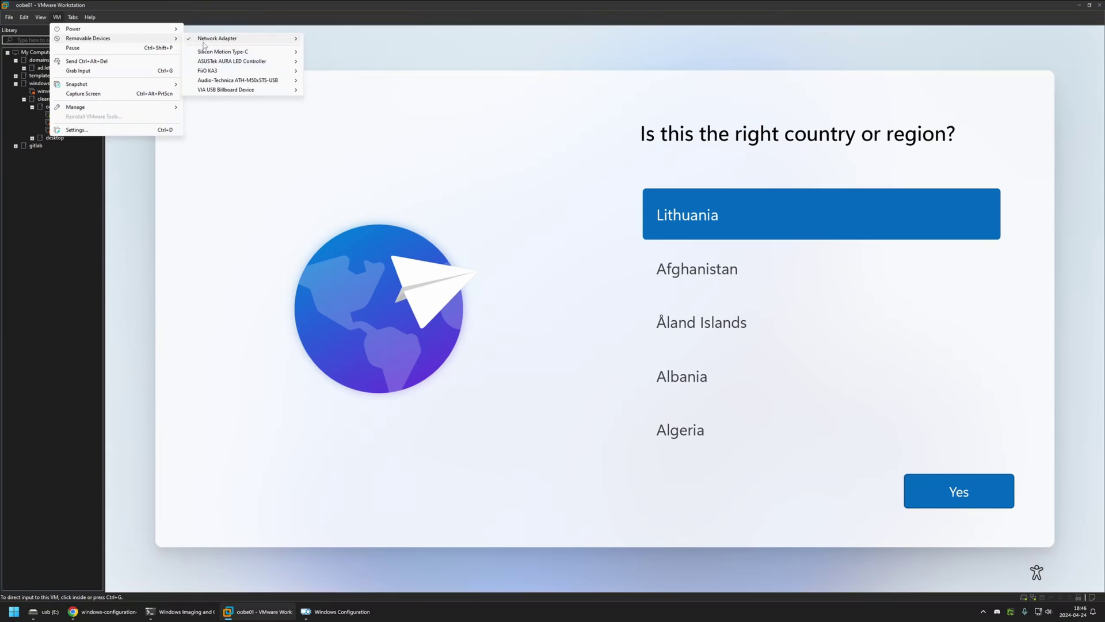
pyautogui.moveTo(282, 50)
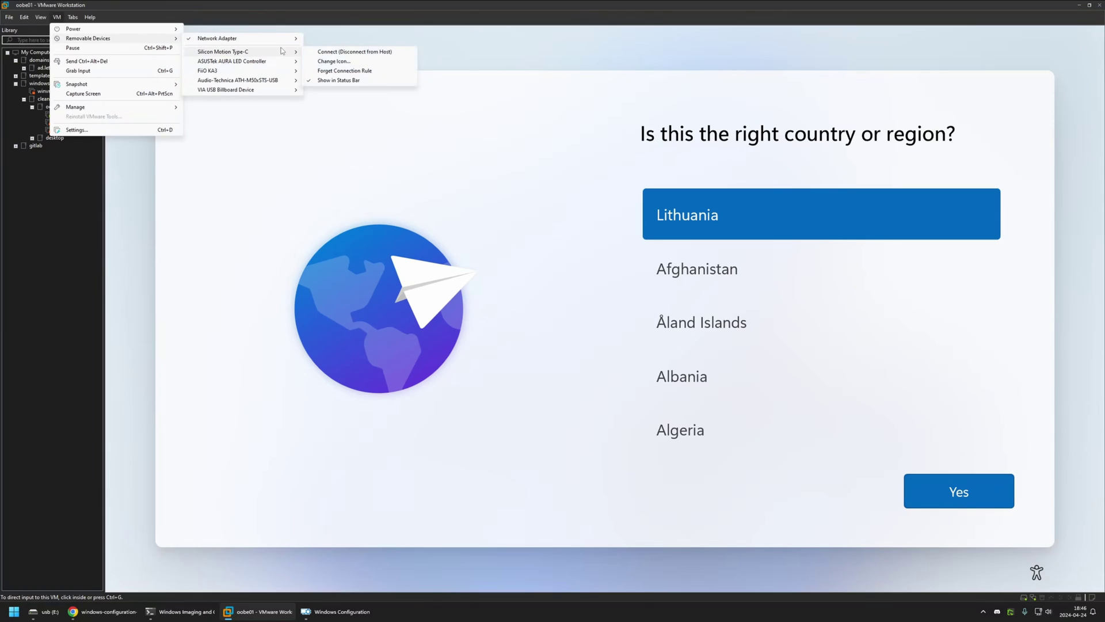
pyautogui.click(345, 53)
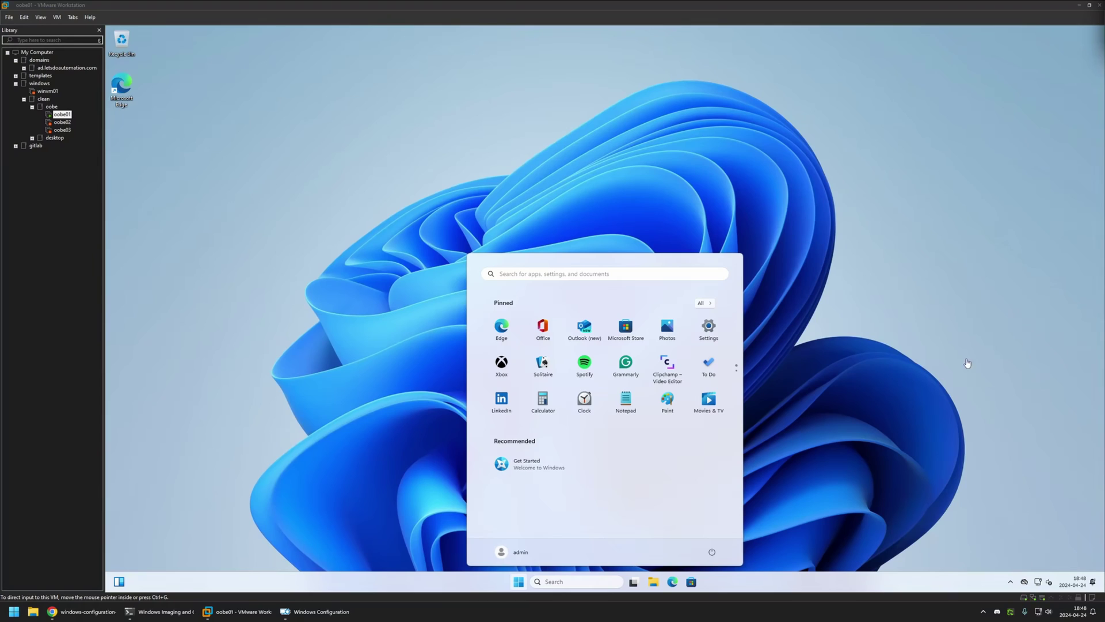
# Search 'power' in the guest and open Edit power plan.
pyautogui.click(521, 551)
pyautogui.click(623, 513)
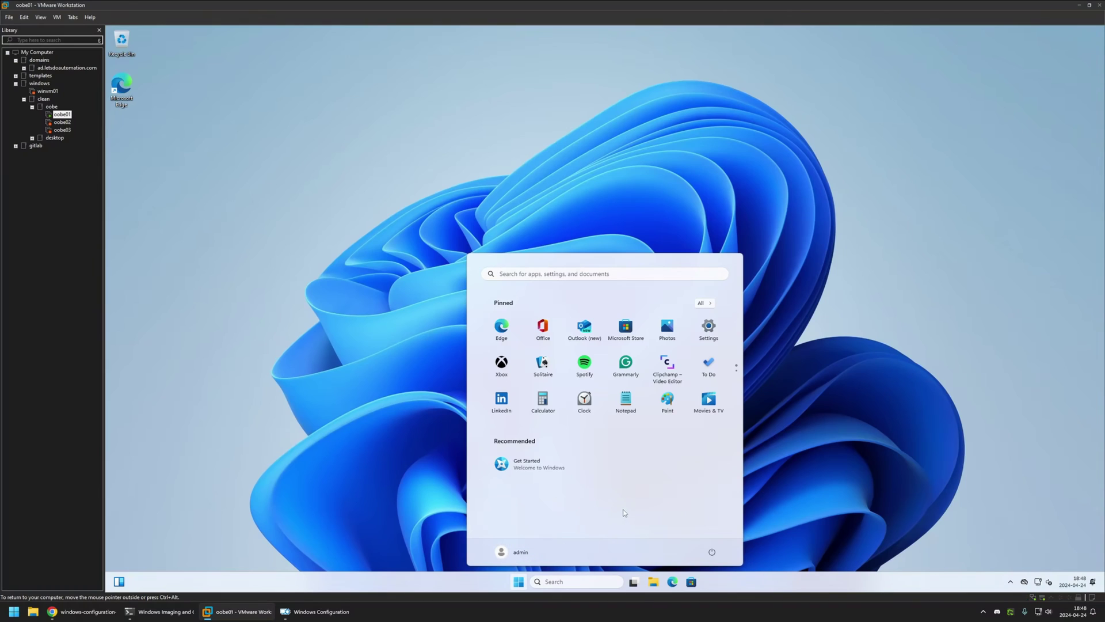
pyautogui.click(570, 273)
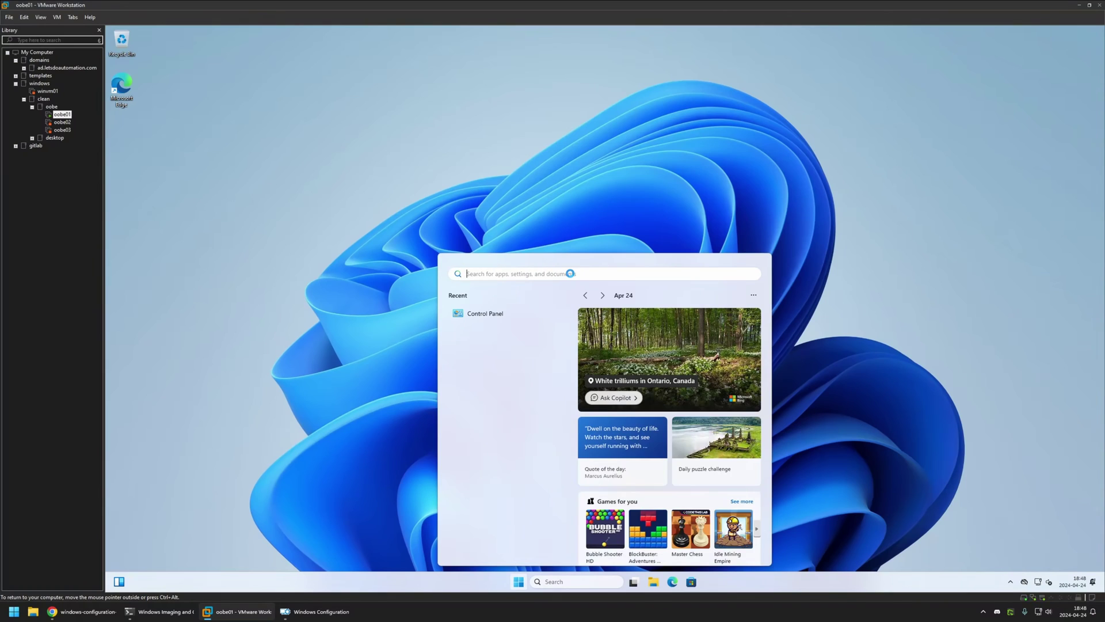
pyautogui.write('power')
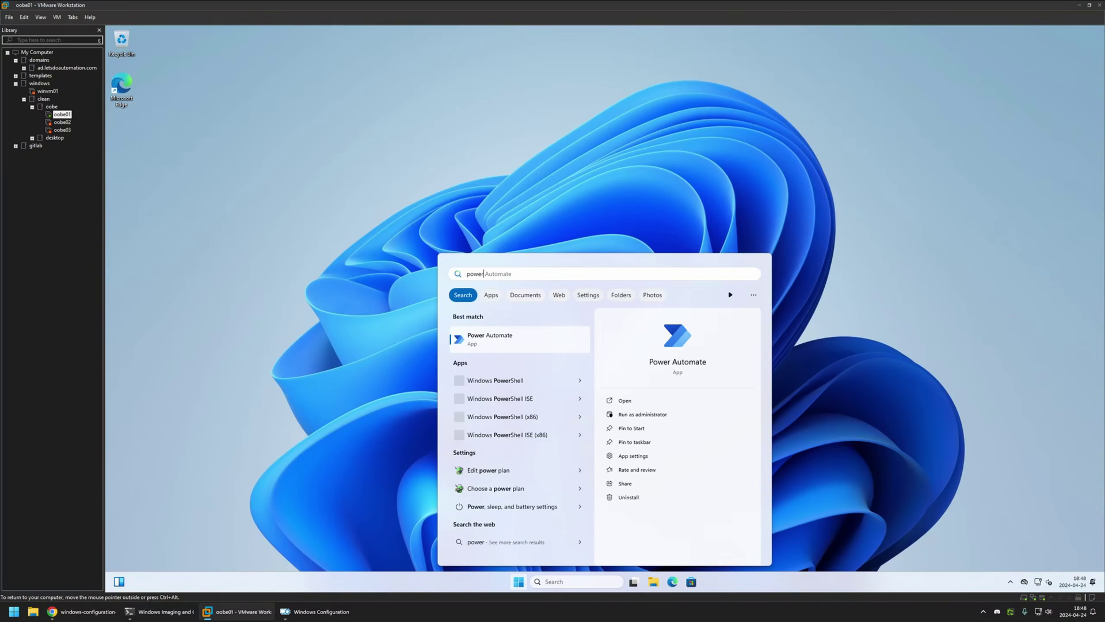
pyautogui.click(495, 475)
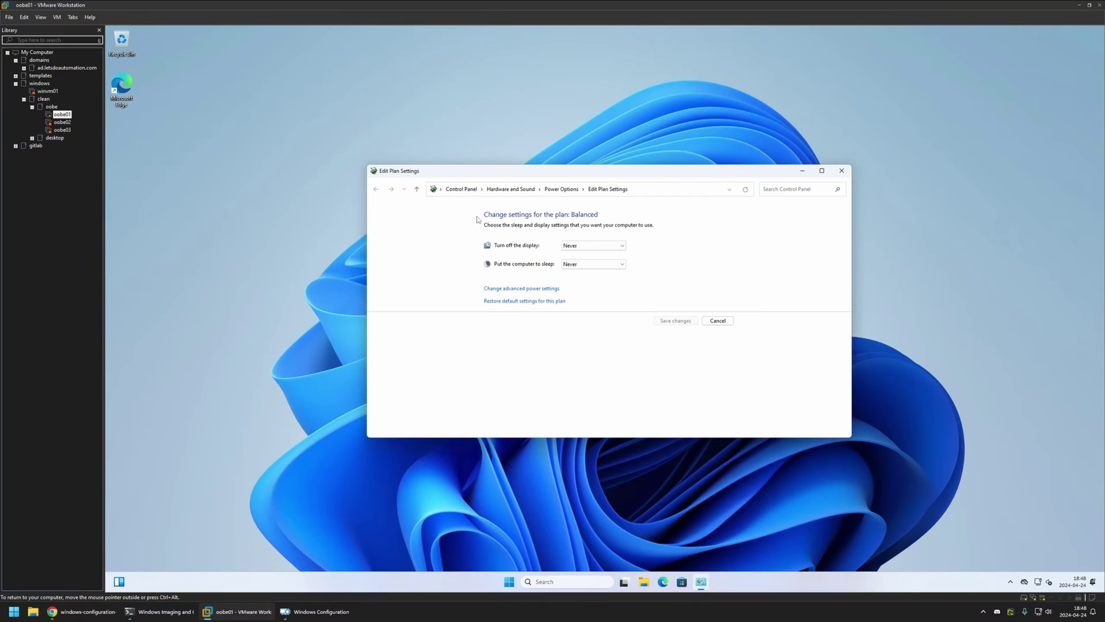